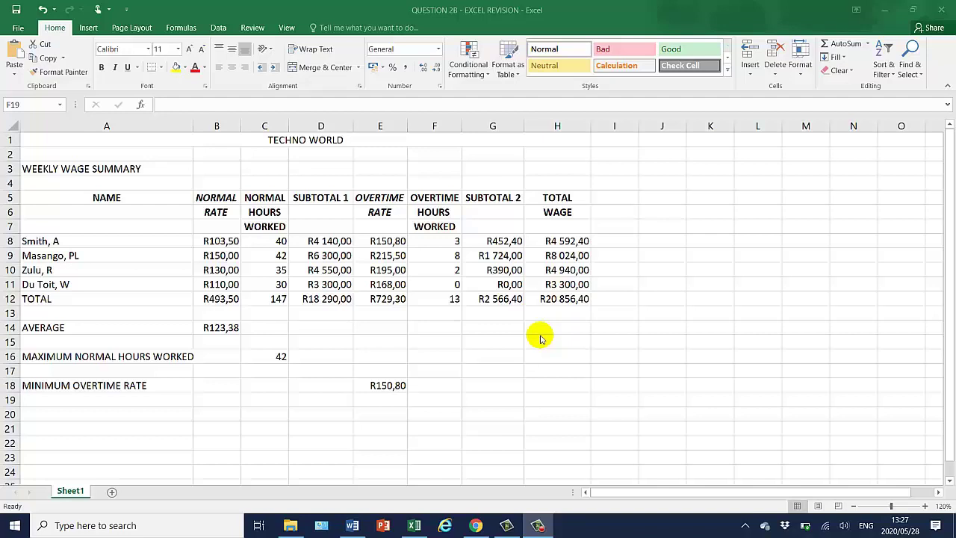
Bring the Word CHART - INSTRUCTIONS document with the column and pie chart tasks to the front.
mouse_move(416, 528)
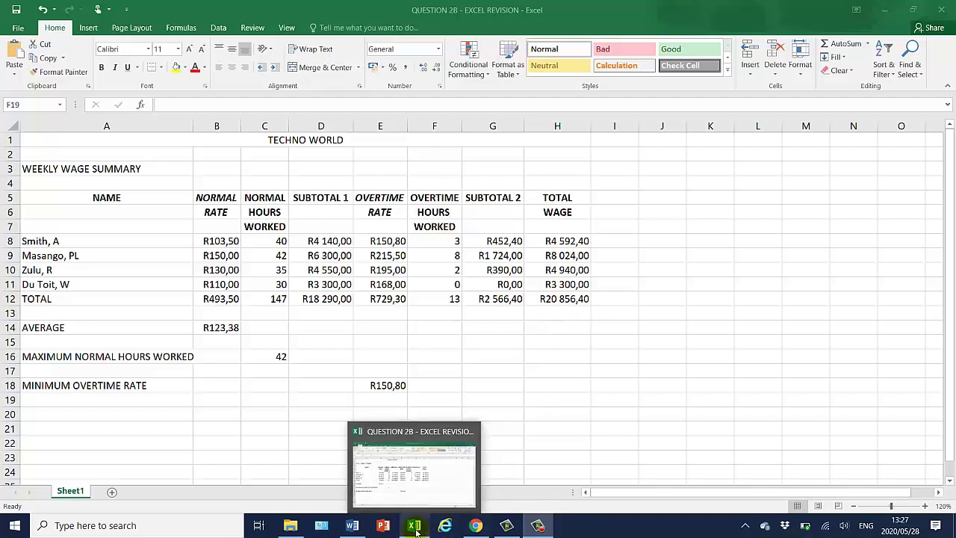
left_click(352, 525)
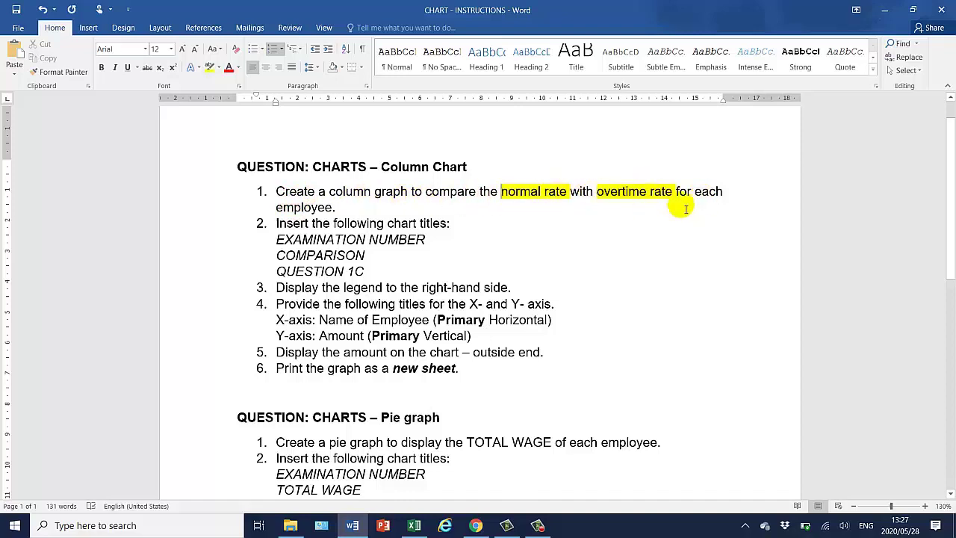
Back in the wage workbook, try selecting the employee names with their normal and overtime rates.
left_click(414, 526)
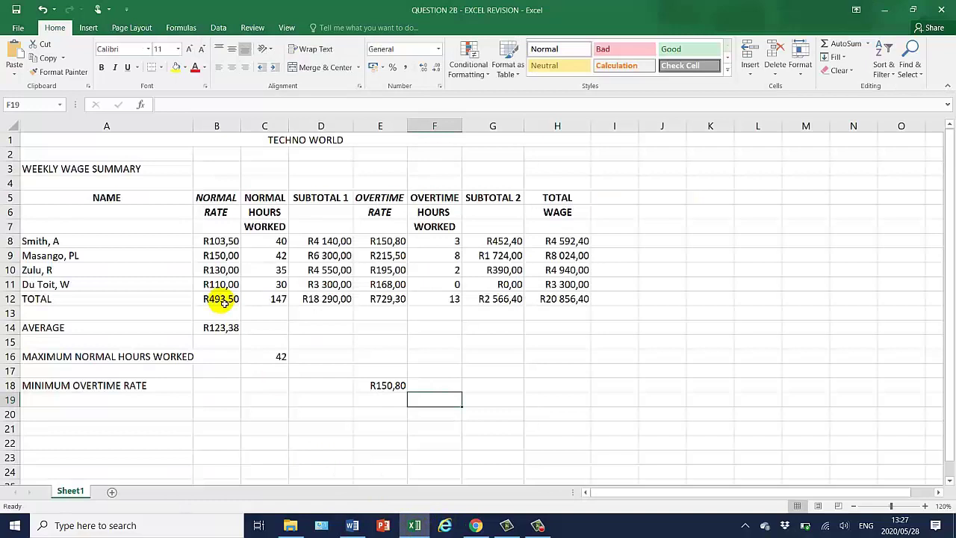
left_click(167, 298)
left_click_drag(82, 197, 222, 303)
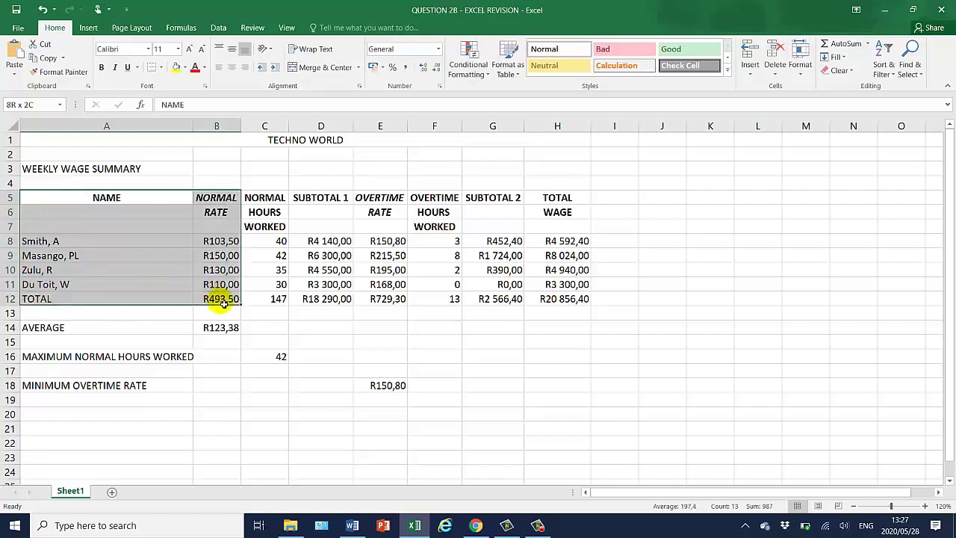
left_click(384, 199)
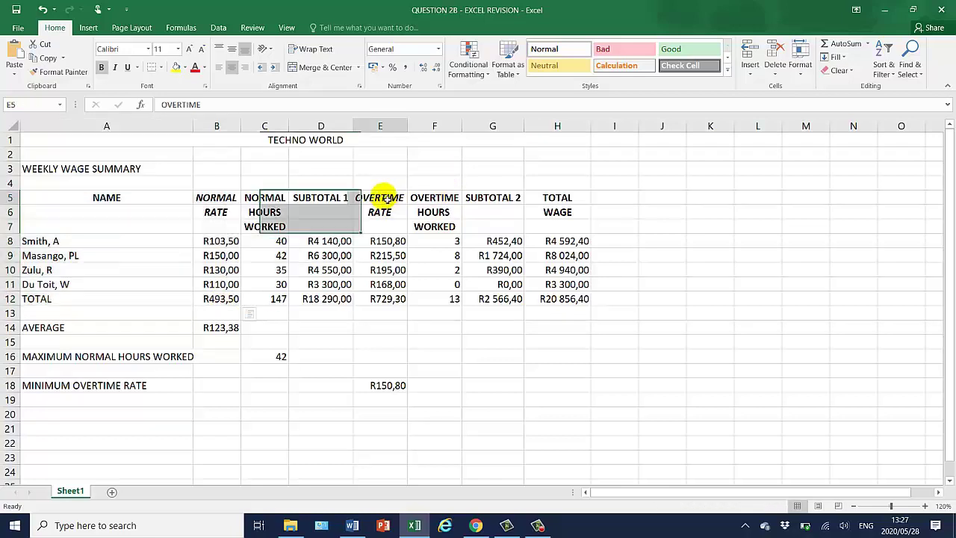
left_click_drag(384, 200, 386, 299)
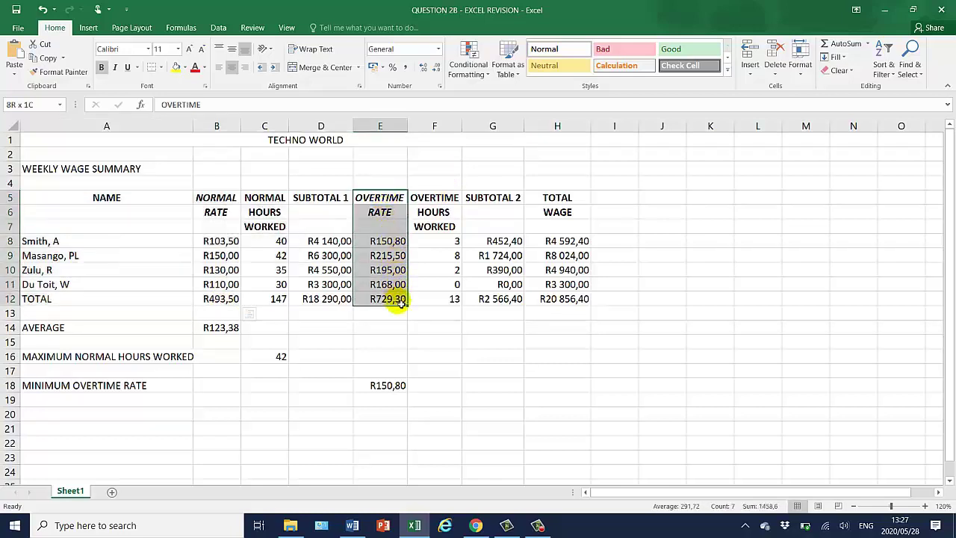
left_click(434, 341)
left_click_drag(41, 196, 92, 286)
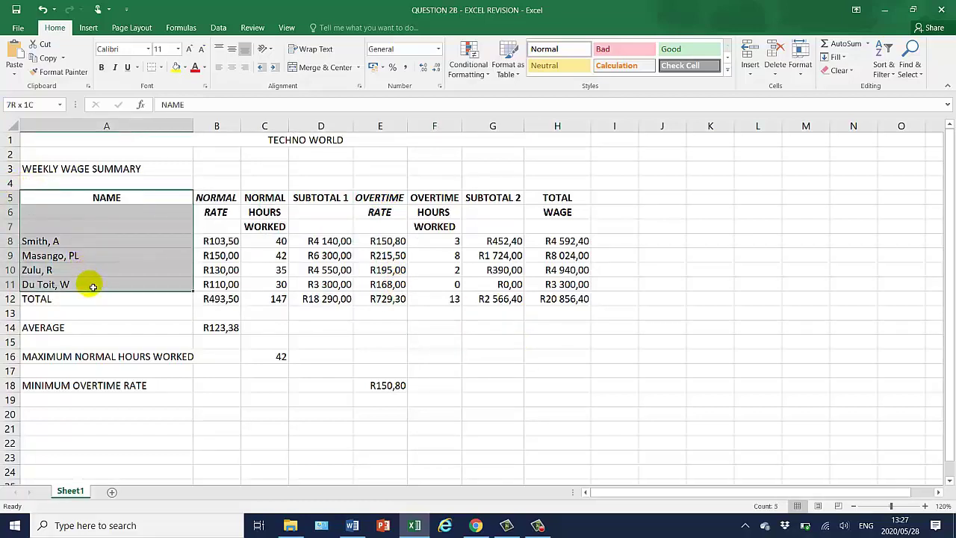
left_click_drag(97, 299, 212, 299)
left_click(321, 299)
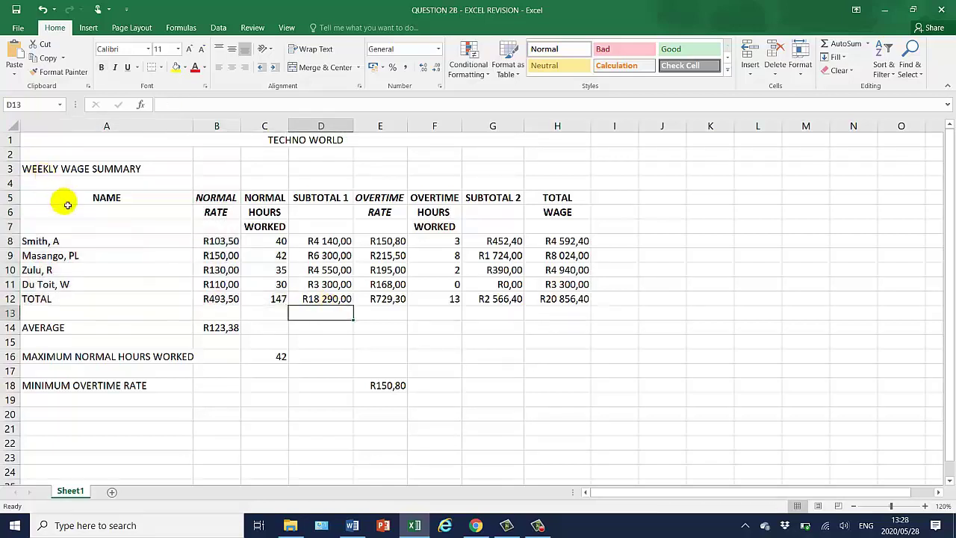
Reselect the NAME and normal rate columns, adding the OVERTIME rate column down to the total row.
left_click_drag(64, 202, 211, 285)
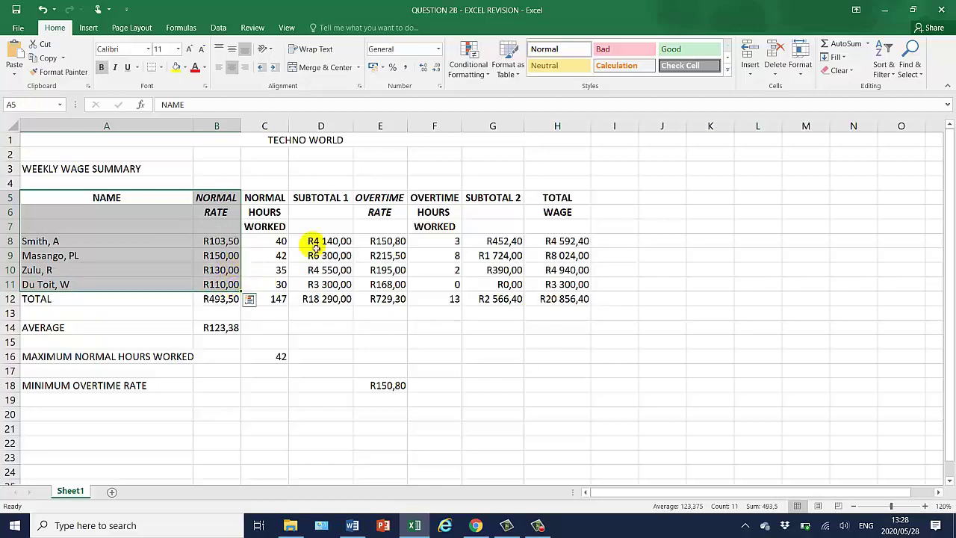
left_click(390, 197, "ctrl")
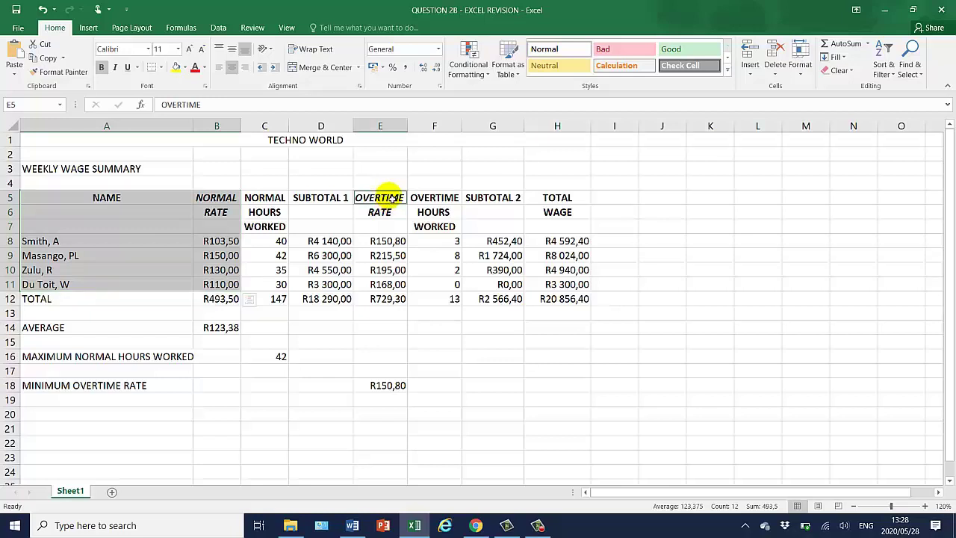
left_click_drag(390, 212, 390, 287)
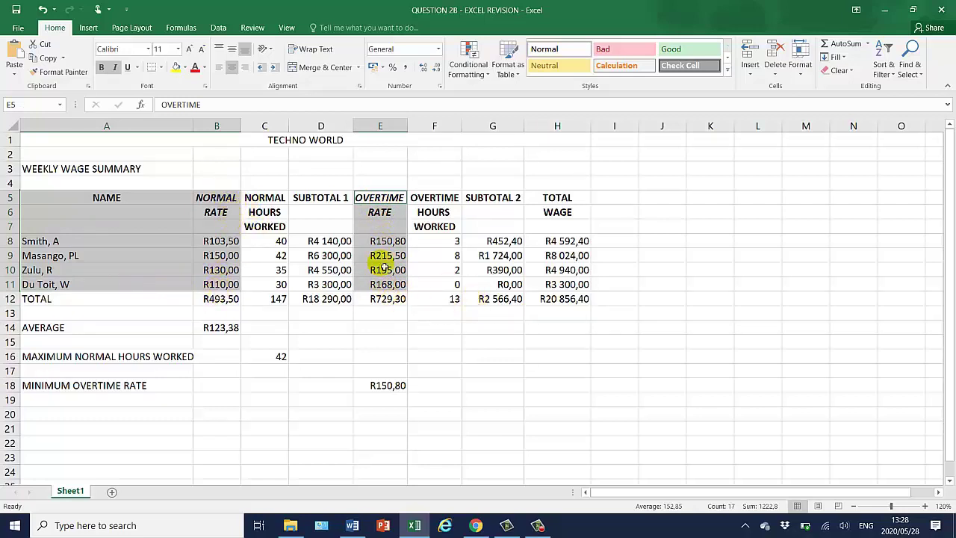
left_click_drag(395, 197, 384, 299)
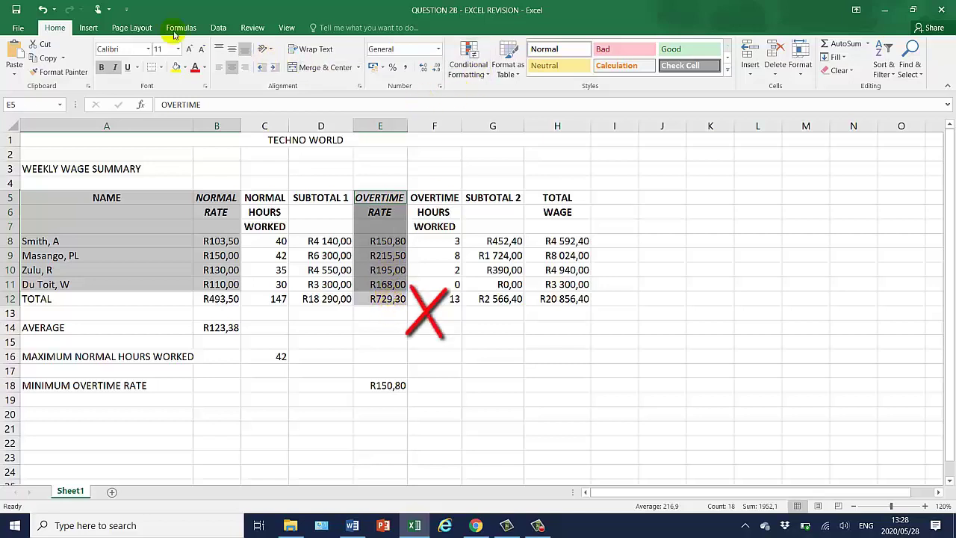
Cancel the Insert Chart dialog that offered no recommendations and clear the faulty selection.
left_click(89, 28)
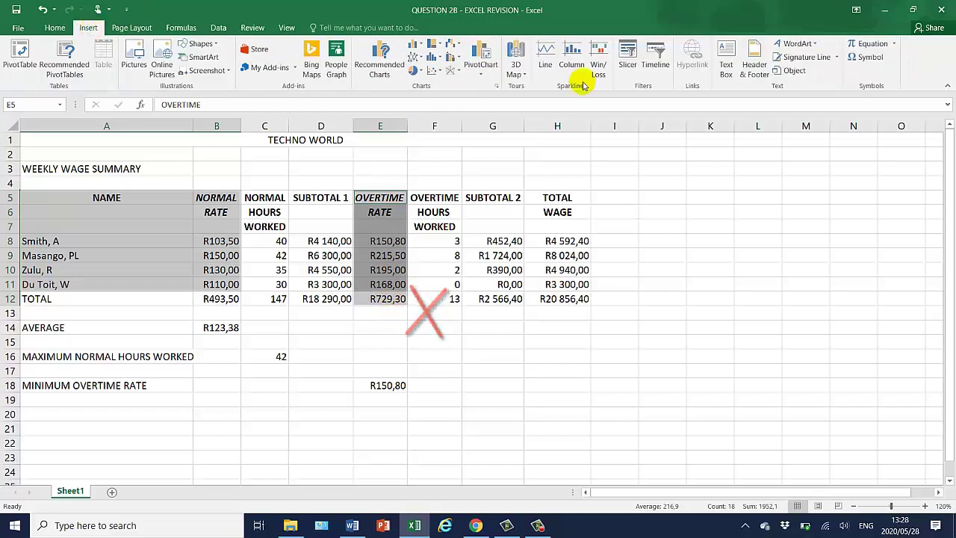
left_click(497, 86)
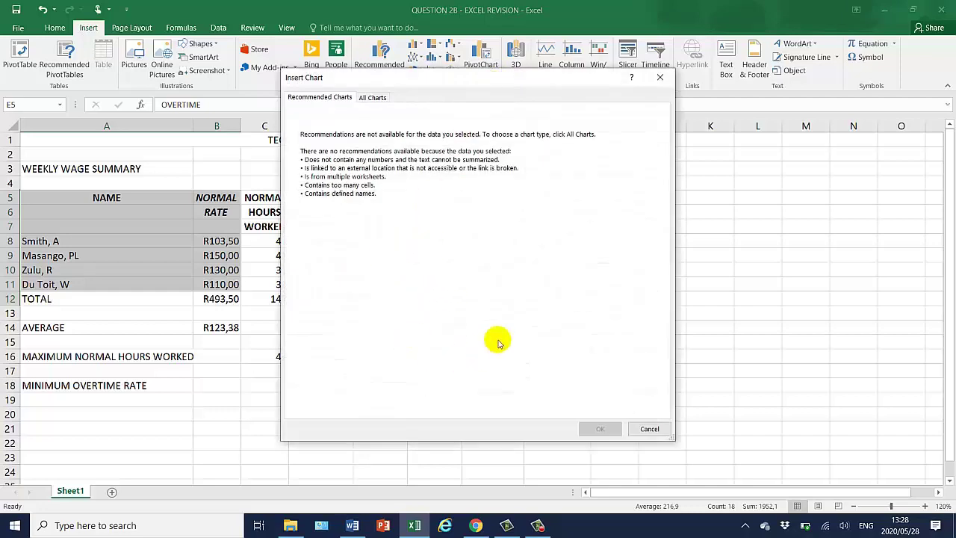
left_click(649, 429)
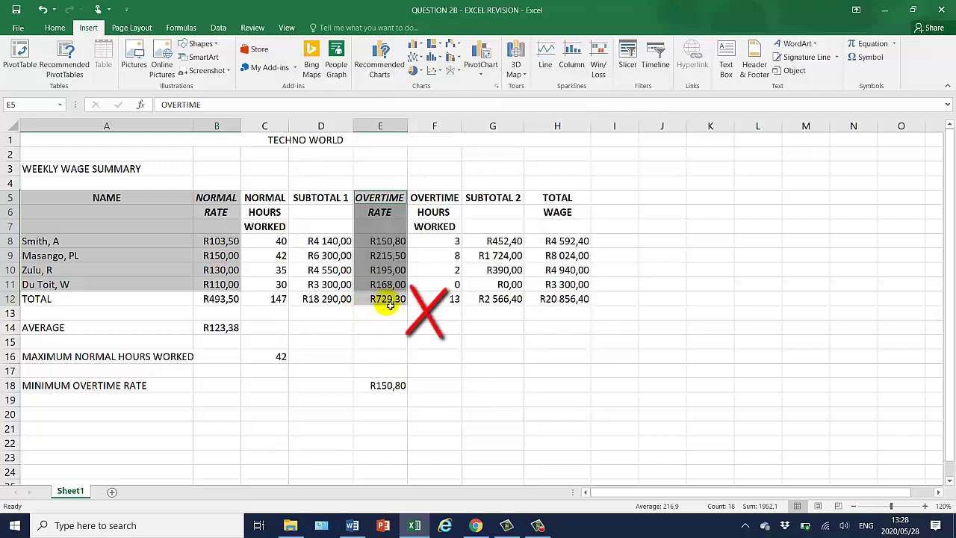
left_click(438, 352)
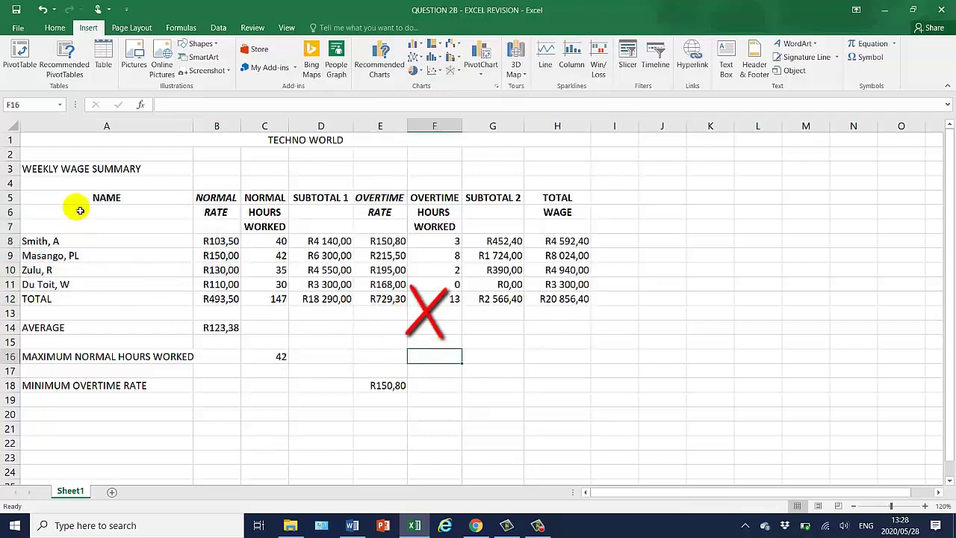
Select names, normal rates and overtime rates excluding TOTAL, and insert a Clustered Column chart.
left_click_drag(86, 199, 214, 290)
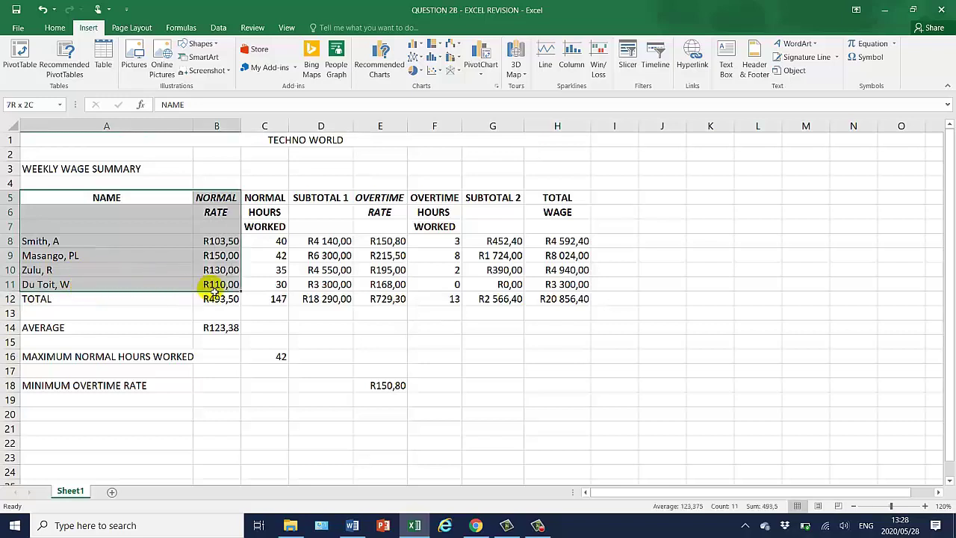
left_click_drag(382, 198, 387, 288, "ctrl")
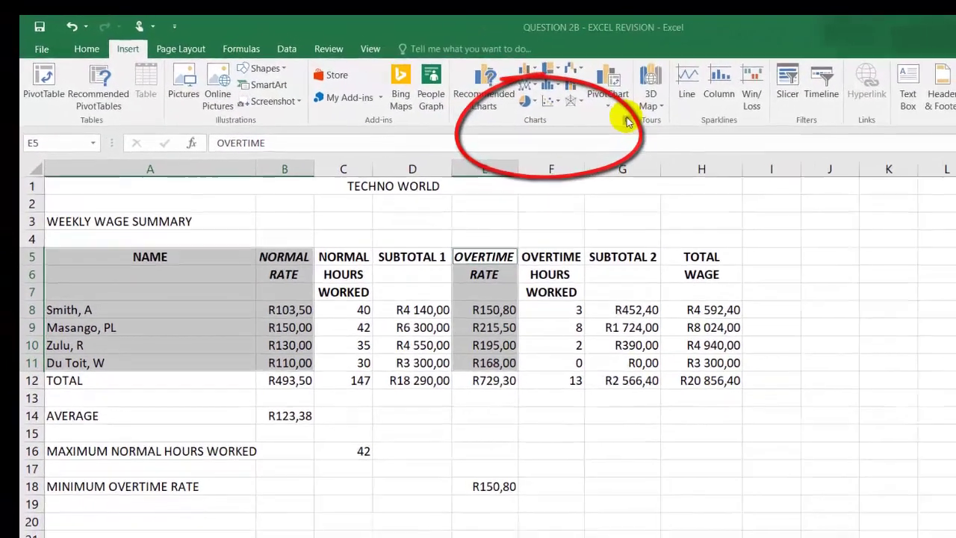
left_click(520, 92)
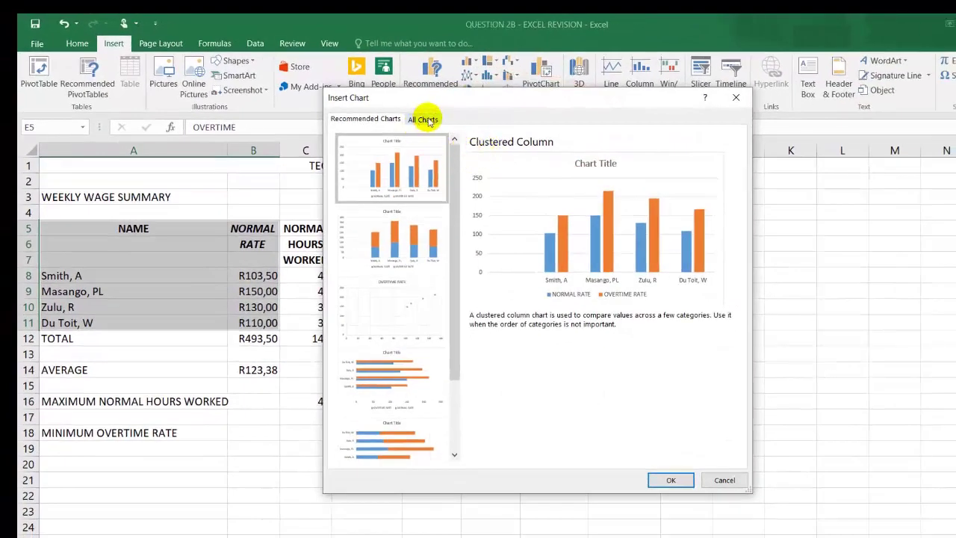
left_click(423, 120)
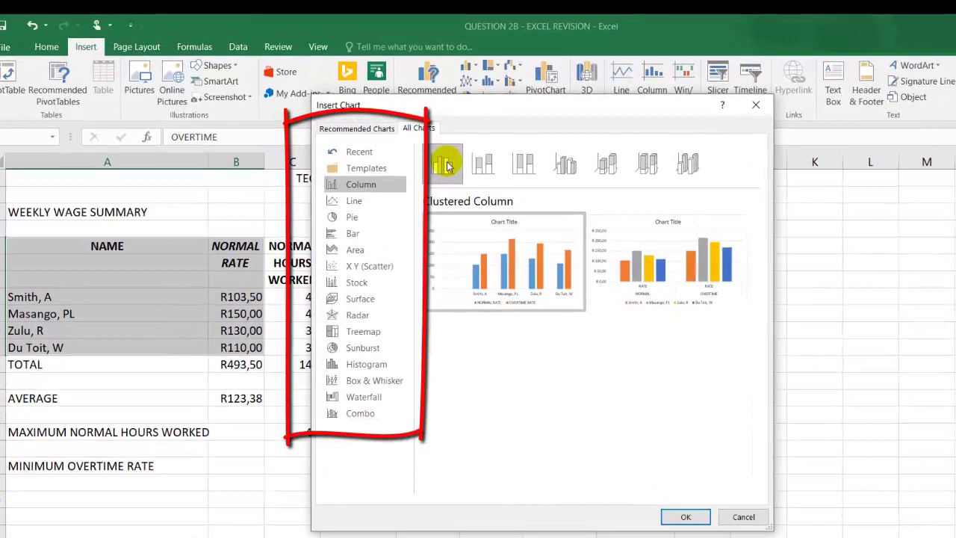
left_click(676, 516)
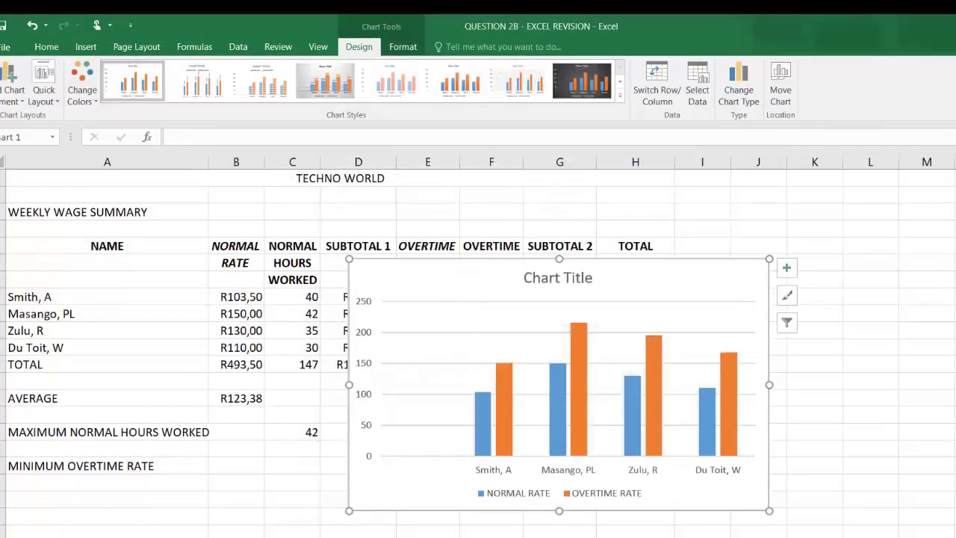
In Word, highlight instruction 6: 'Print the graph as a new sheet.'.
key("alt+Tab")
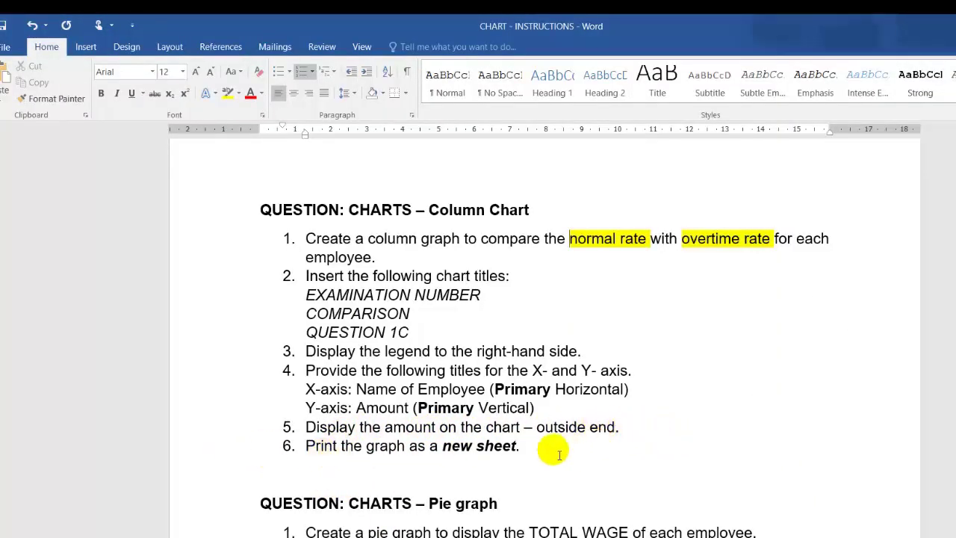
left_click_drag(526, 449, 326, 449)
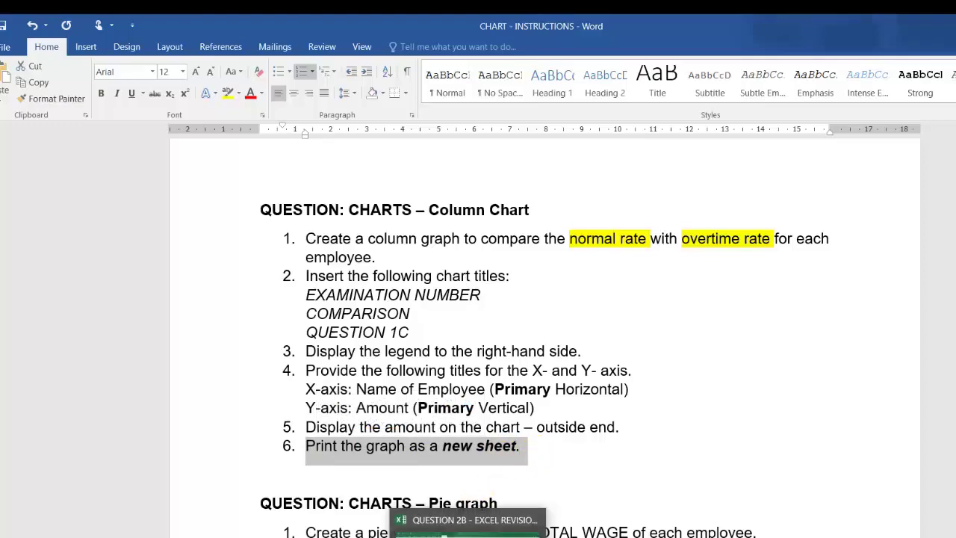
In Excel, nudge the normal-versus-overtime column chart's position and reselect it.
left_click(467, 523)
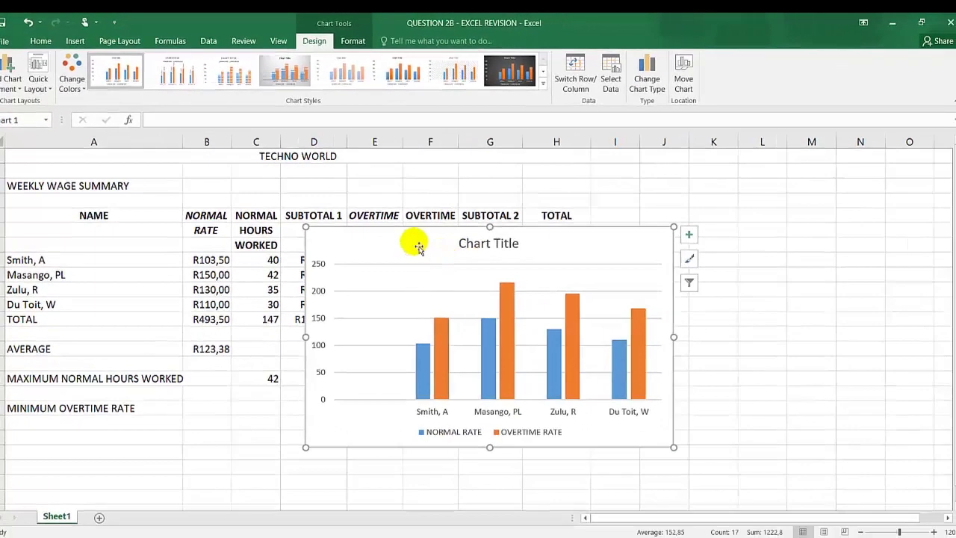
left_click_drag(411, 241, 364, 207)
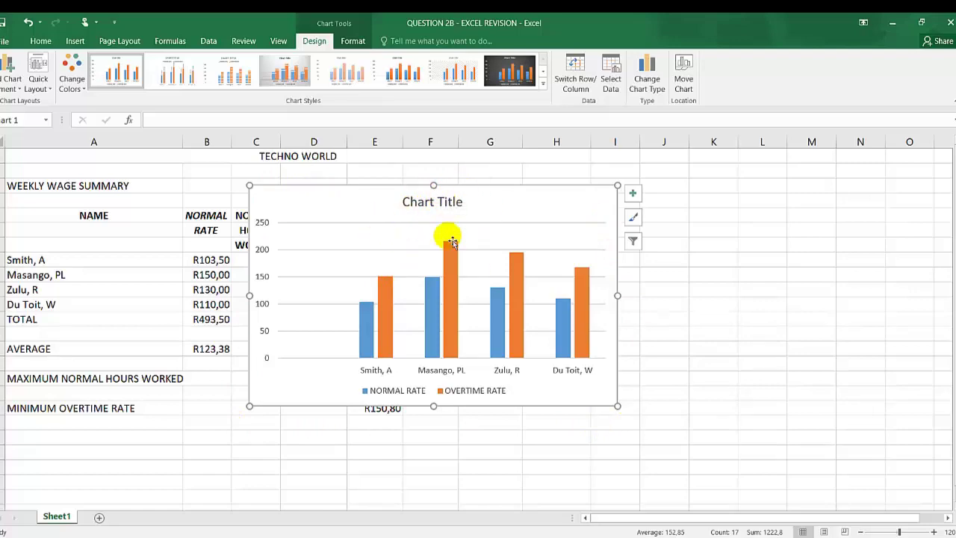
left_click(712, 327)
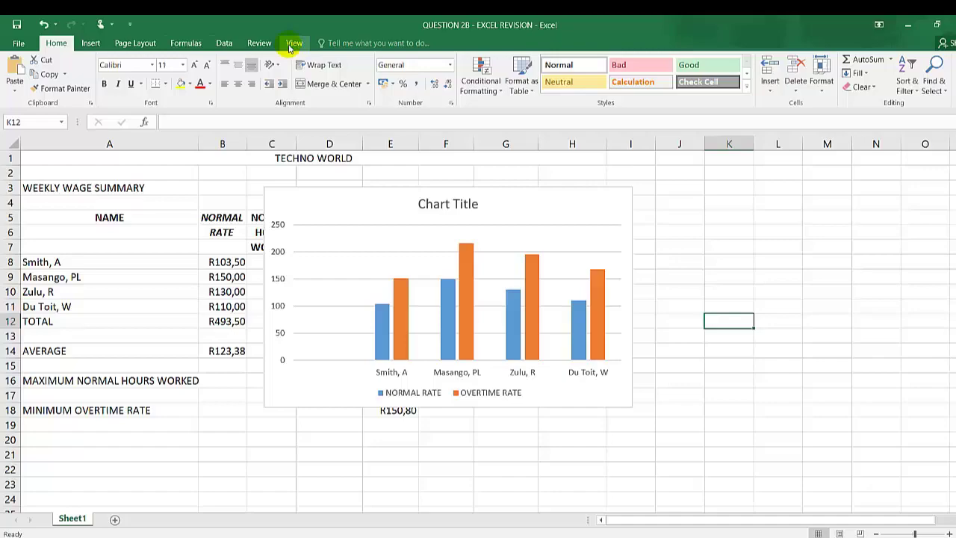
left_click(562, 212)
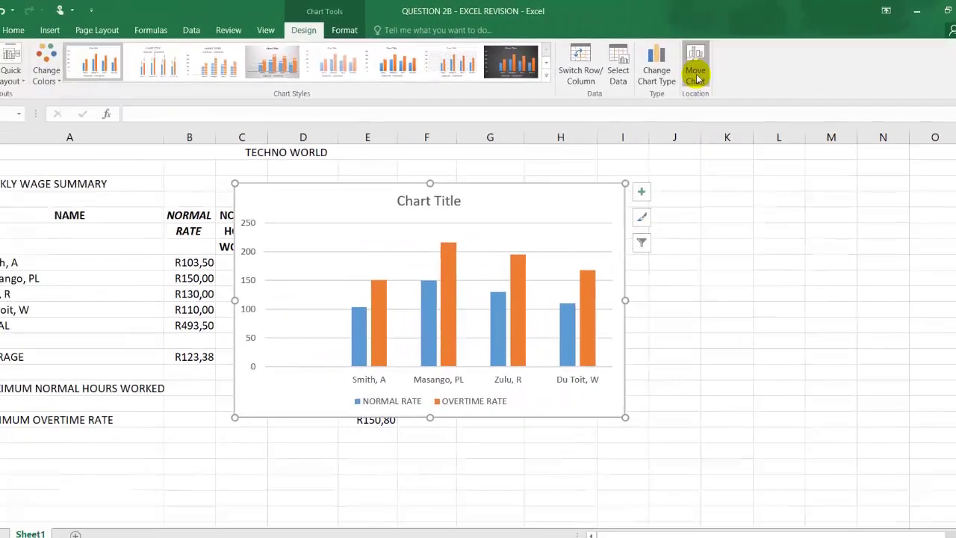
Use Move Chart to place the column chart on a new sheet named 'COLUMN CHART'.
left_click(574, 110)
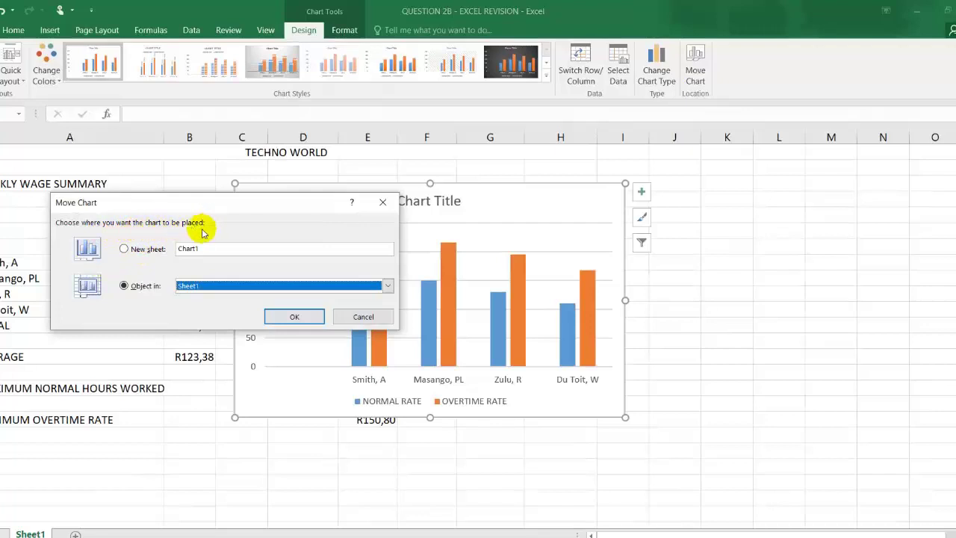
left_click(124, 249)
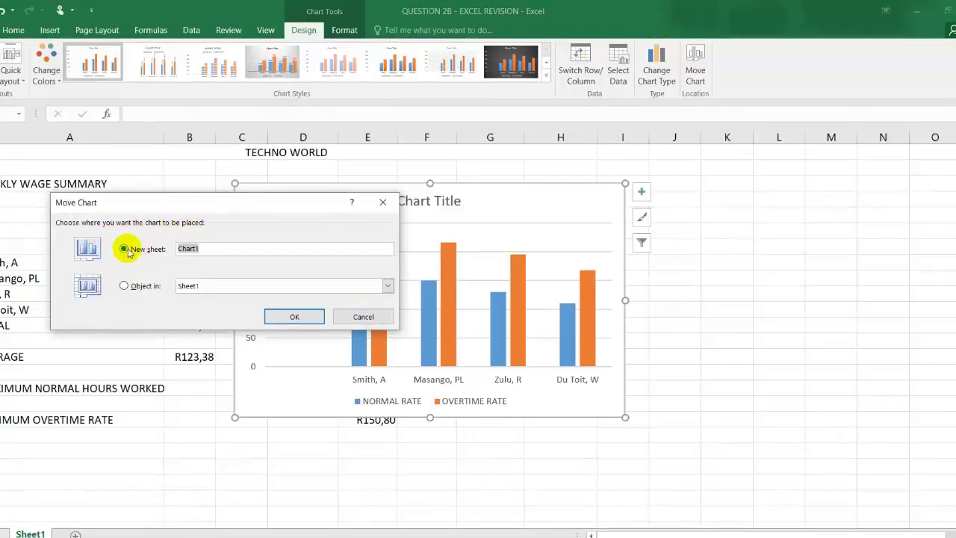
left_click(124, 250)
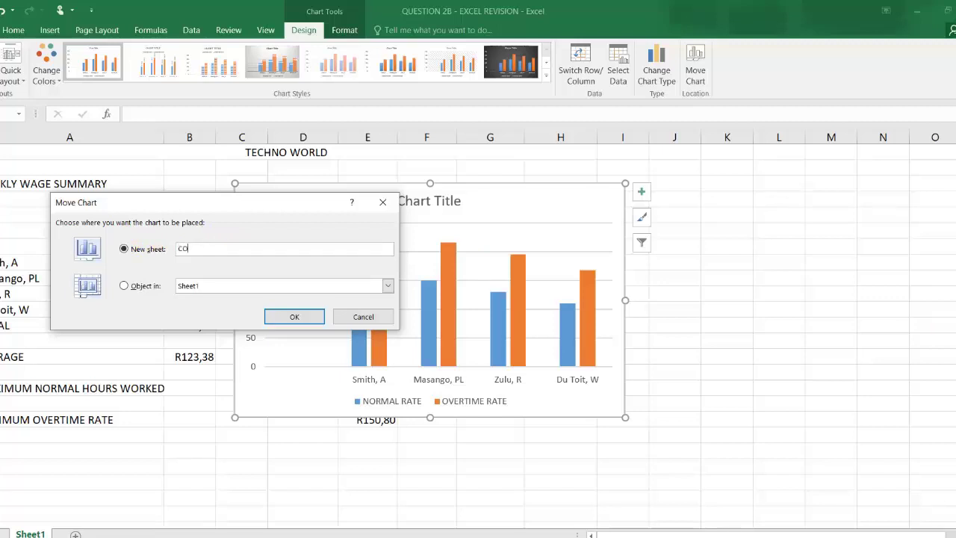
type("COLUMN CHART")
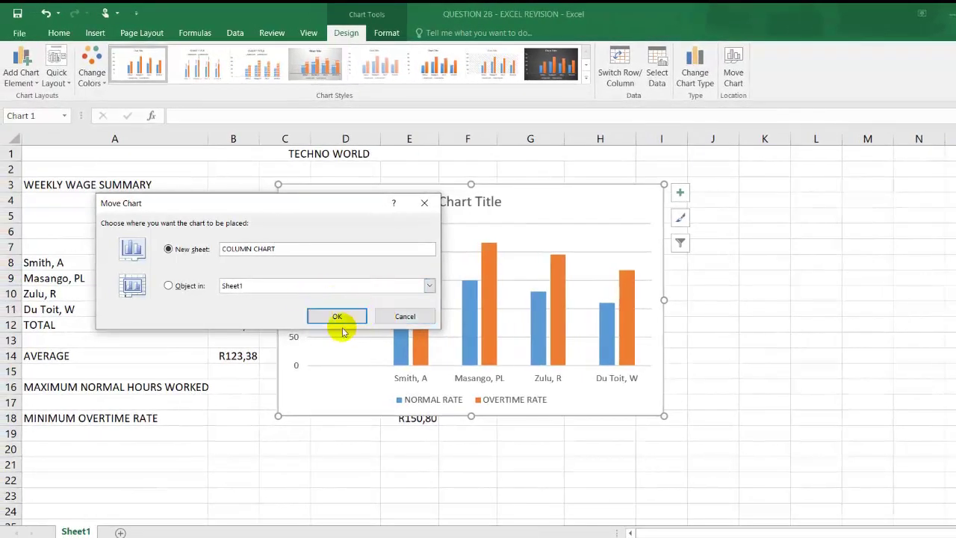
left_click(337, 317)
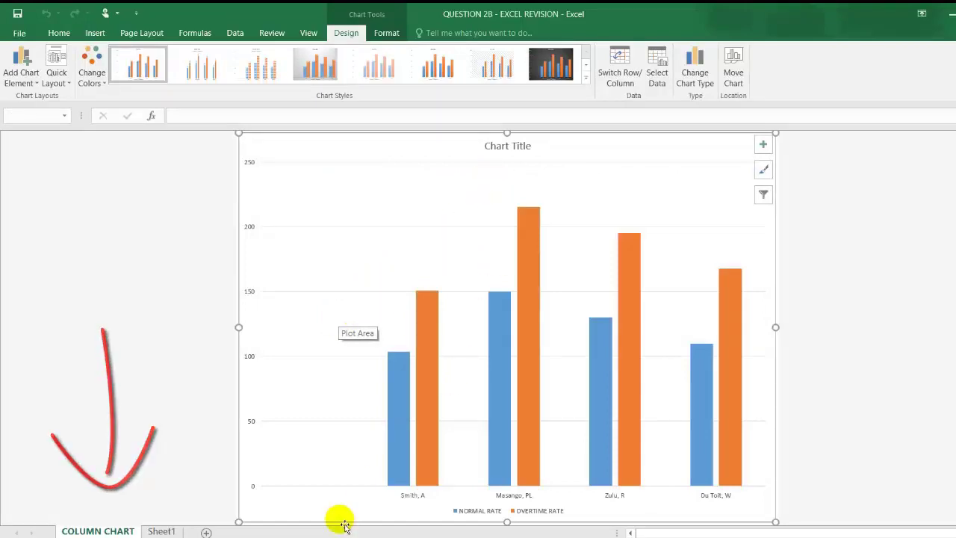
key("alt+Tab")
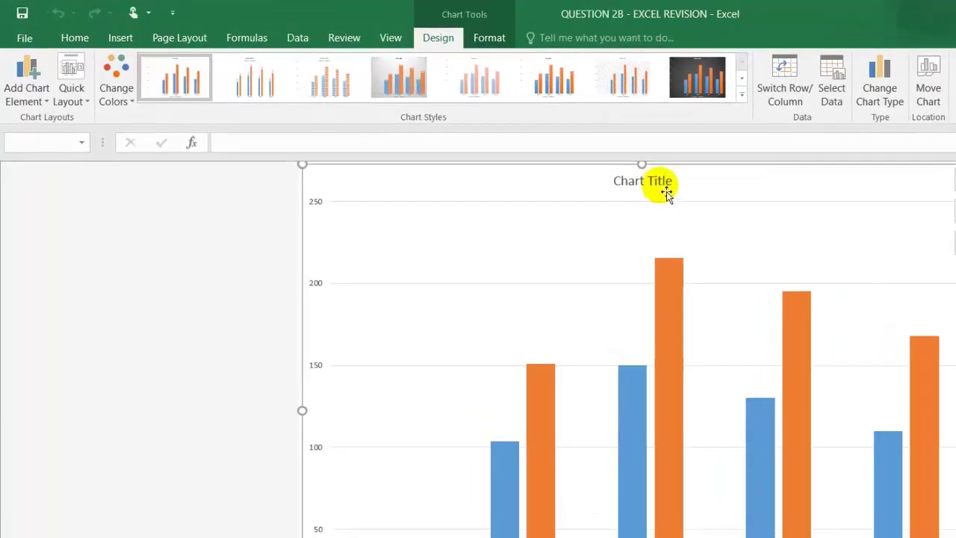
left_click(667, 190)
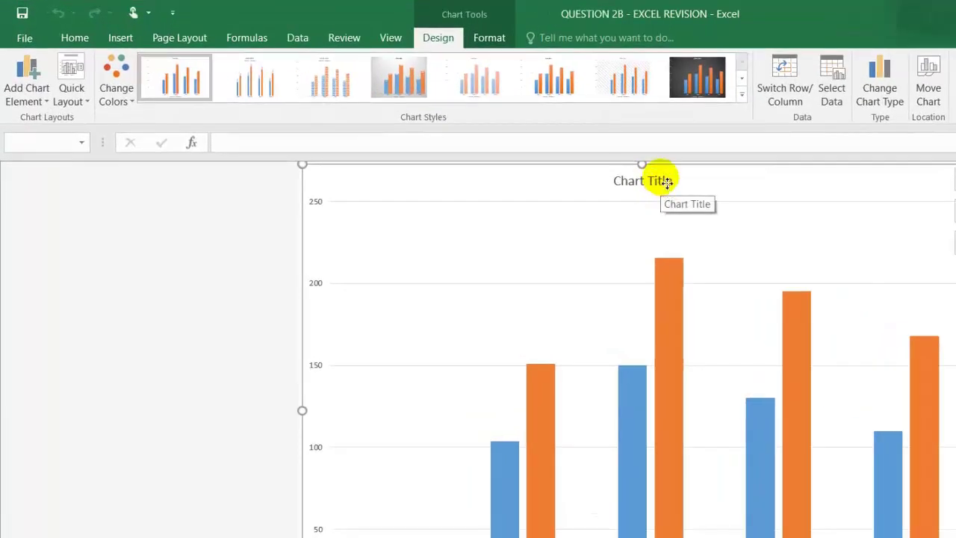
left_click(668, 185)
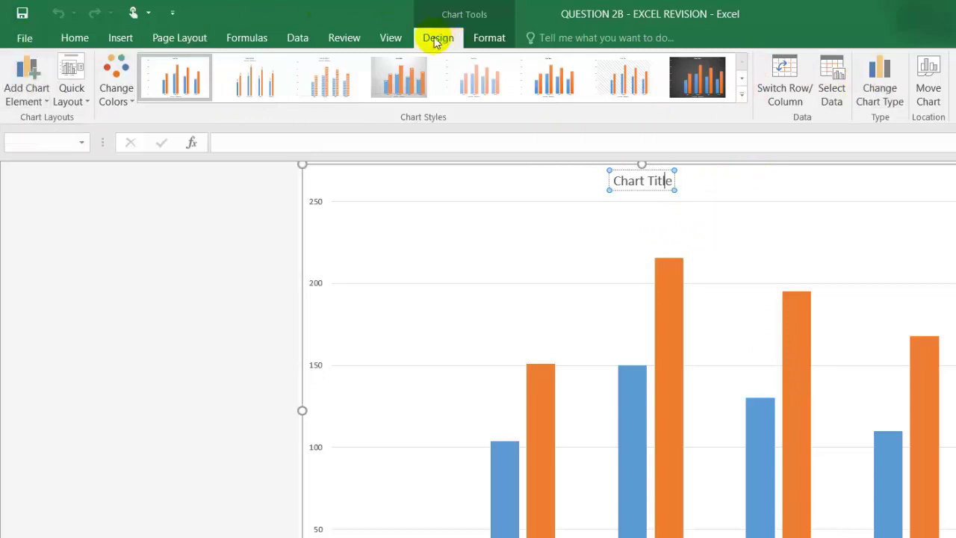
left_click(33, 101)
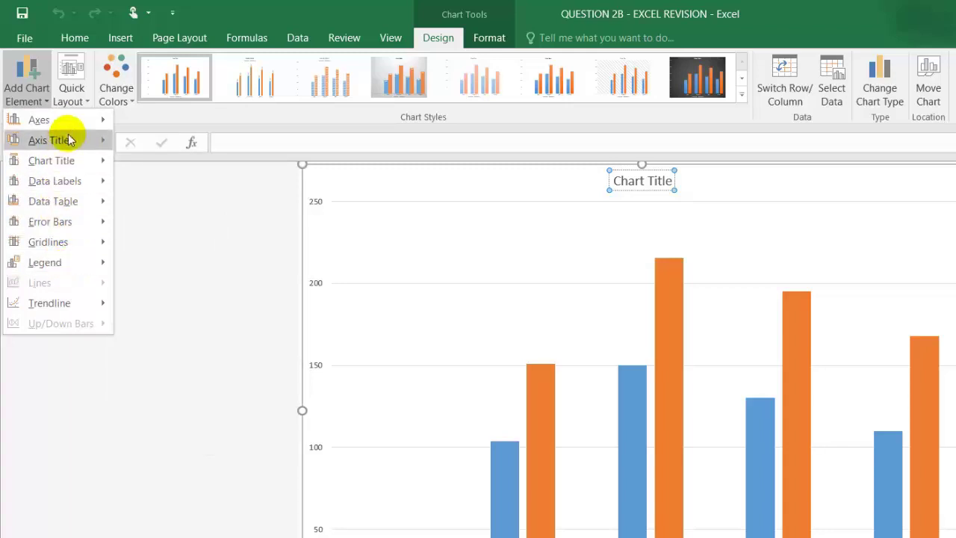
mouse_move(73, 165)
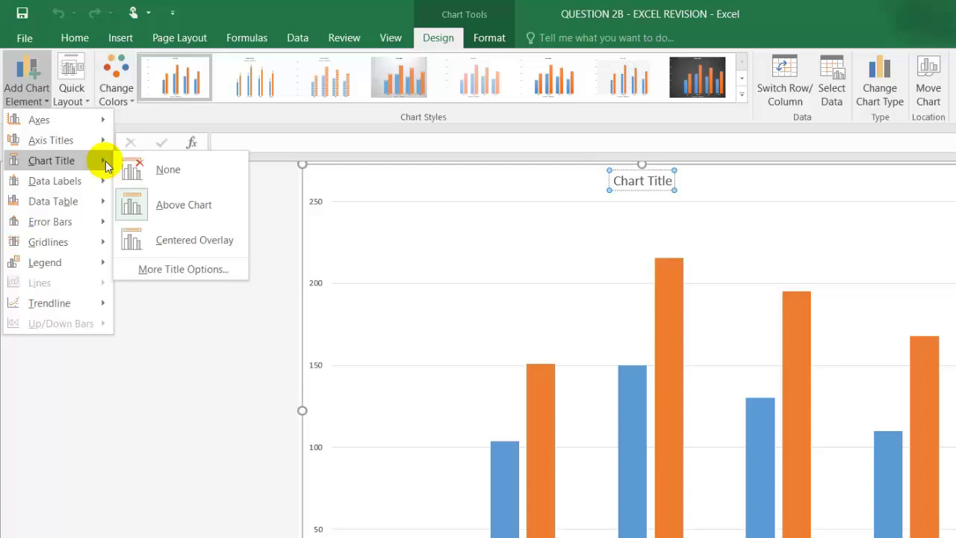
left_click(176, 208)
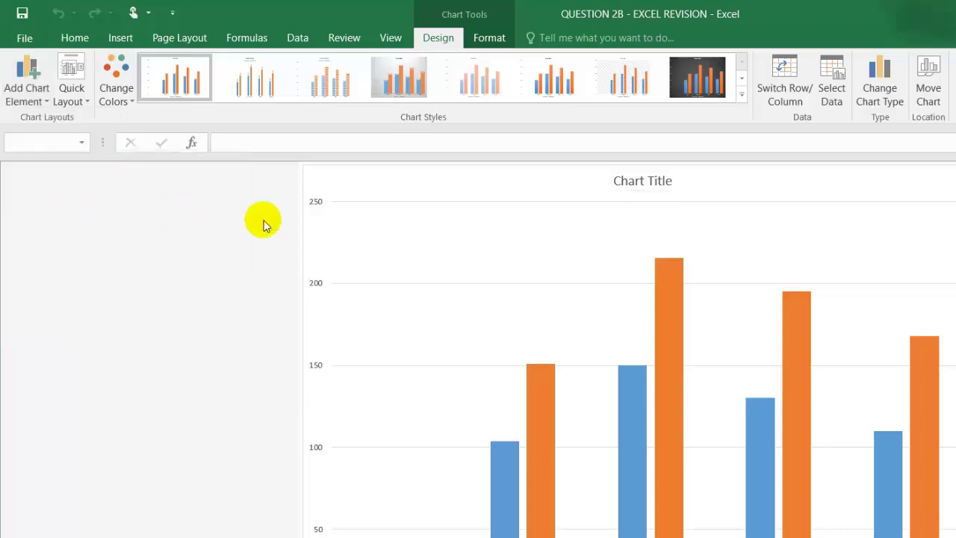
Replace the 'Chart Title' placeholder with EXAMINATION NUMBER, COMPARISON, QUESTION 1C on three lines.
left_click(663, 181)
left_click_drag(674, 187, 611, 189)
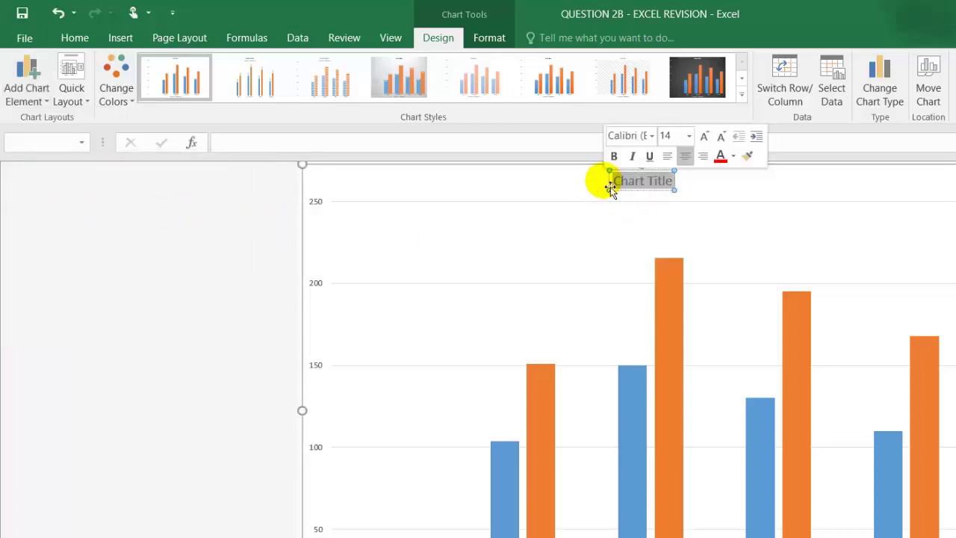
key("Delete")
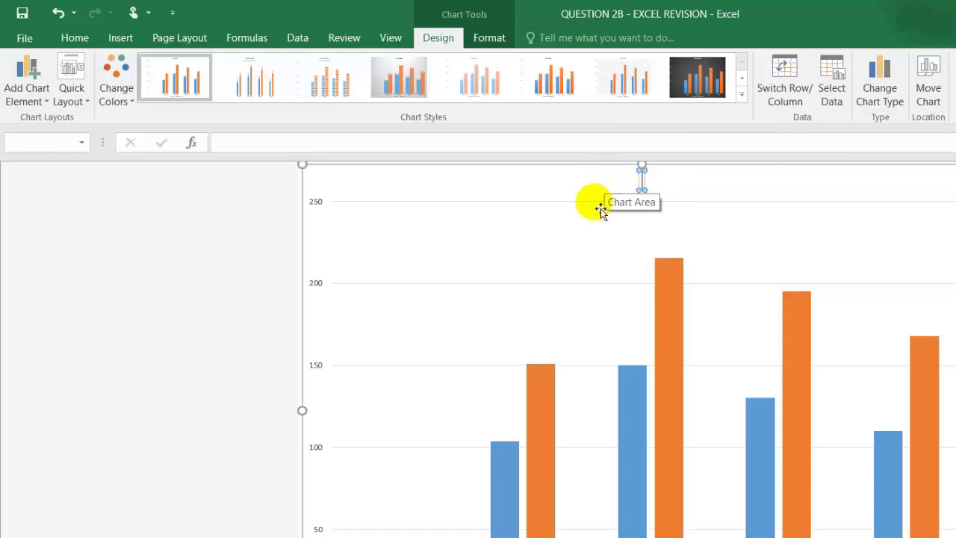
key("alt+Tab")
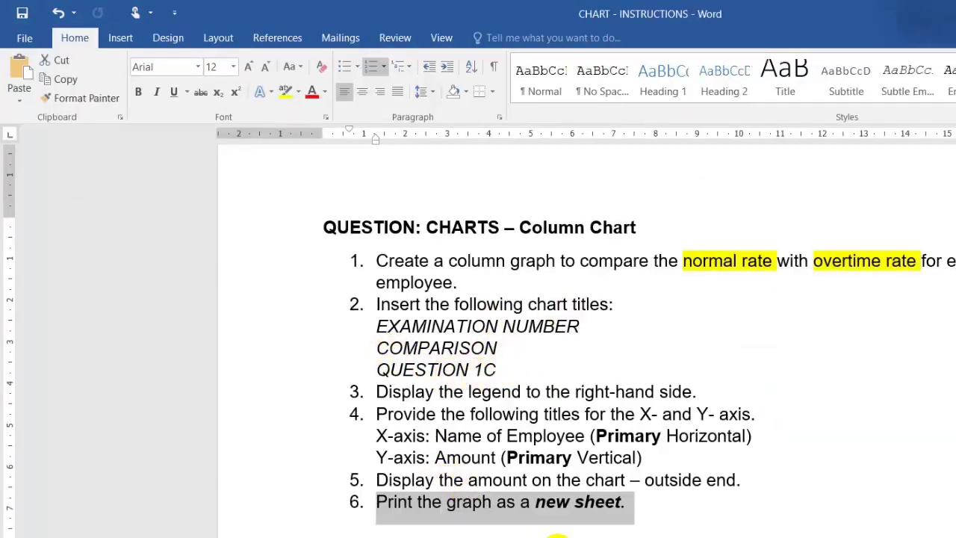
key("alt+Tab")
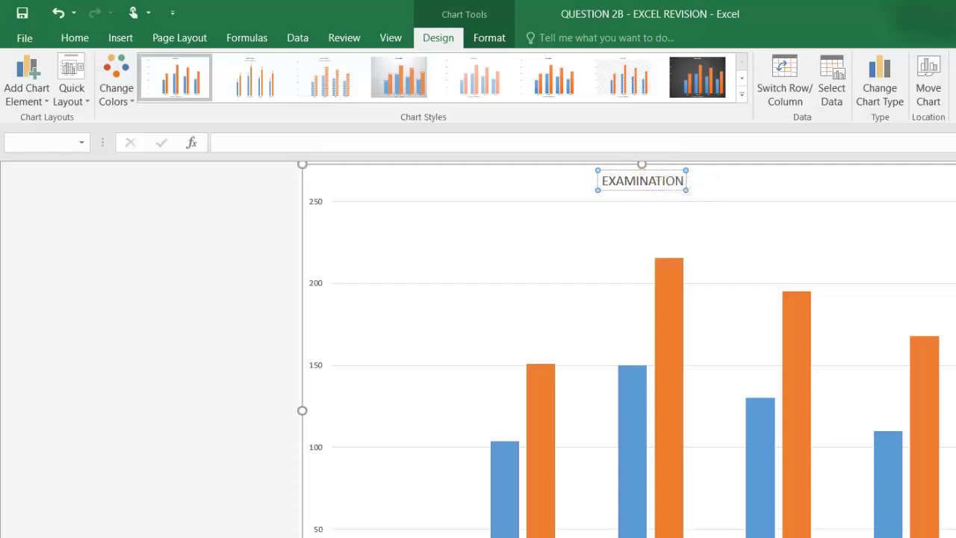
type("NUMBER")
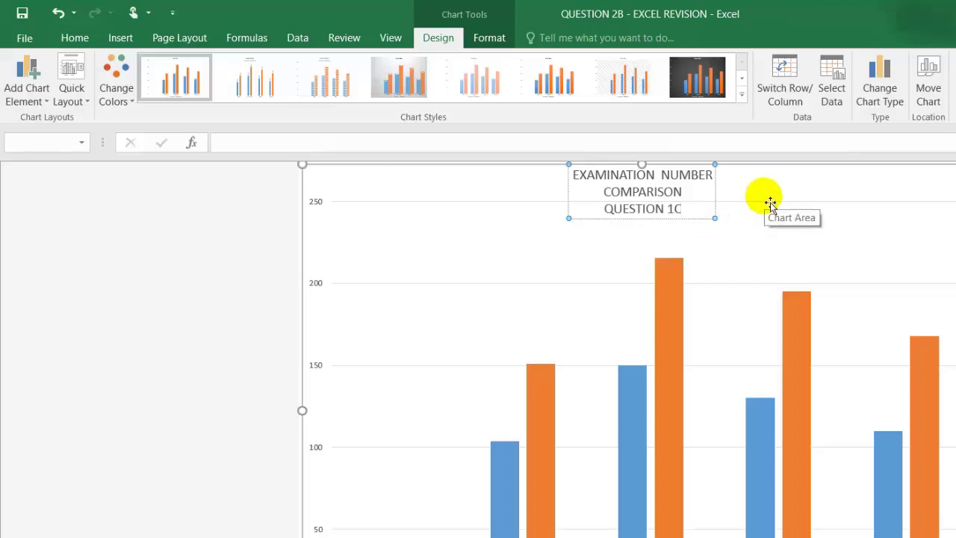
key("Escape")
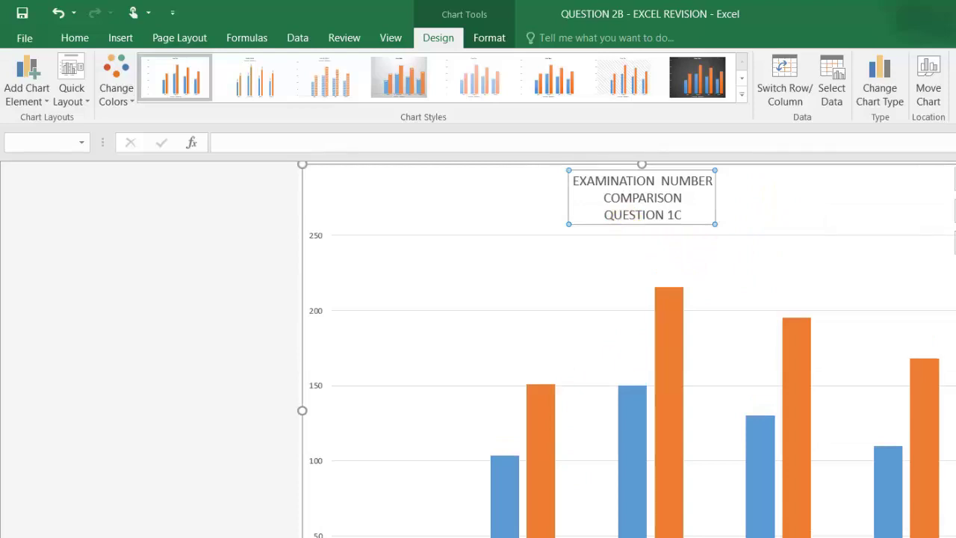
key("alt+Tab")
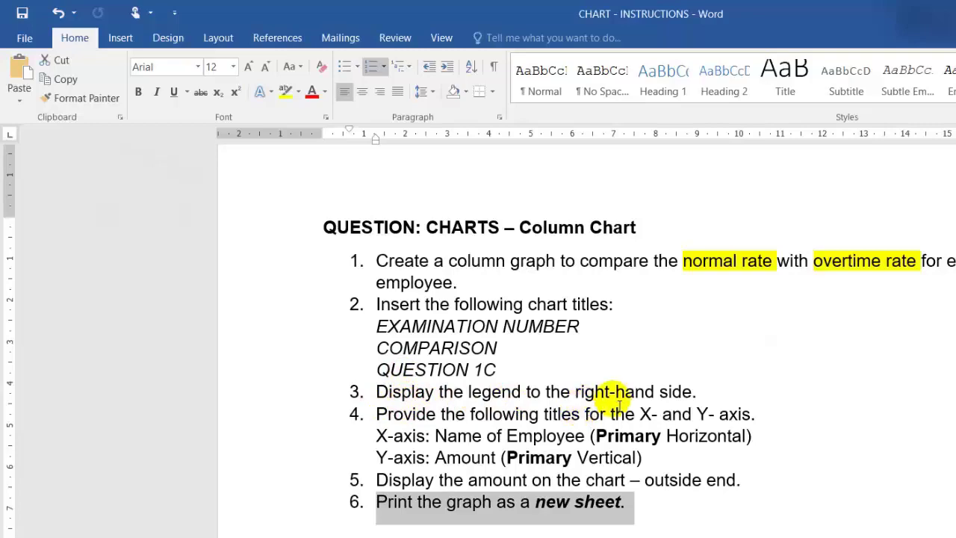
Switch to Excel, check the wage table on Sheet1, then return to the COLUMN CHART sheet.
key("alt+Tab")
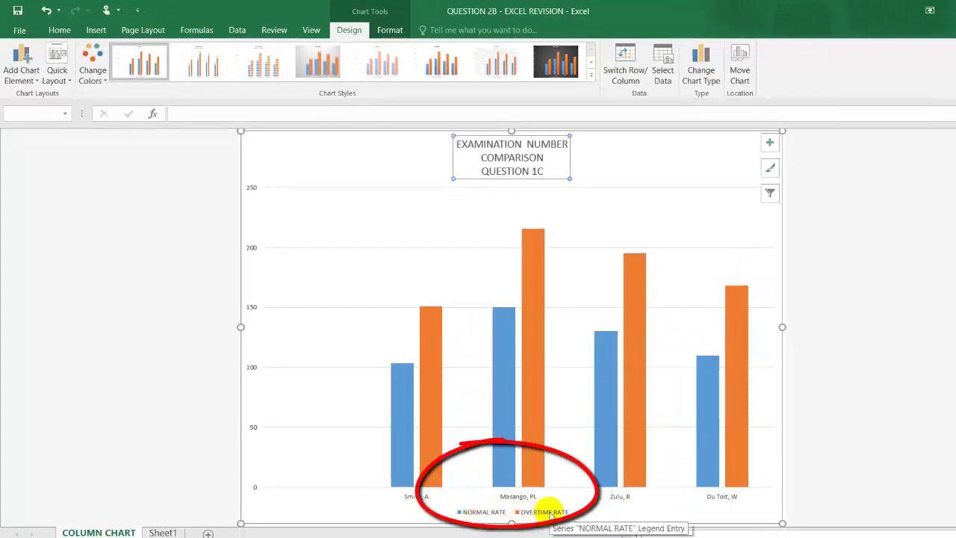
left_click(163, 532)
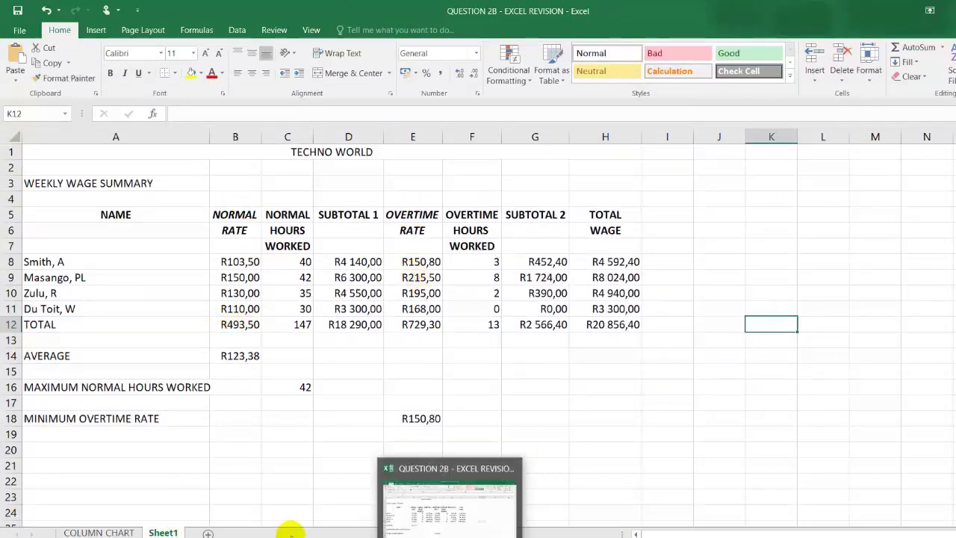
left_click(110, 532)
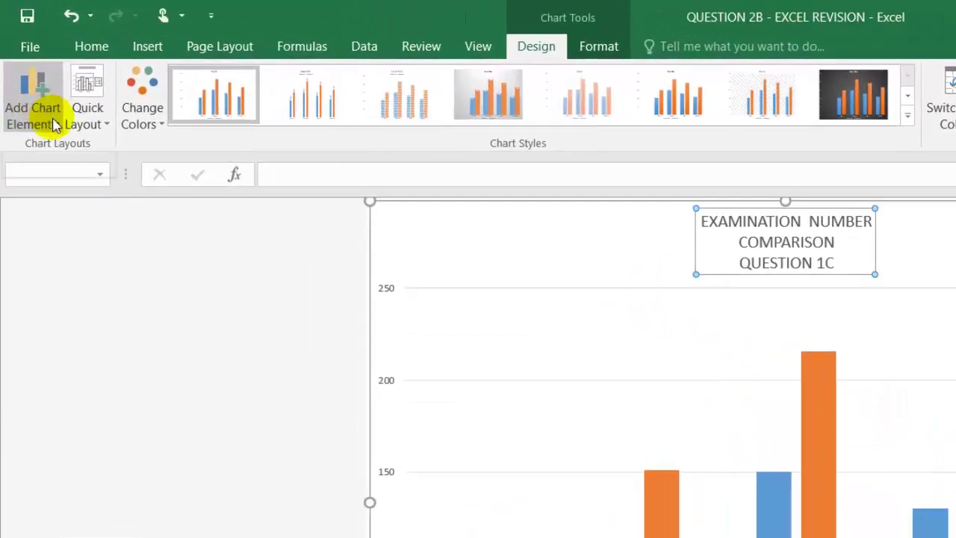
Place the NORMAL RATE / OVERTIME RATE legend on the Right via Add Chart Element > Legend.
left_click(45, 105)
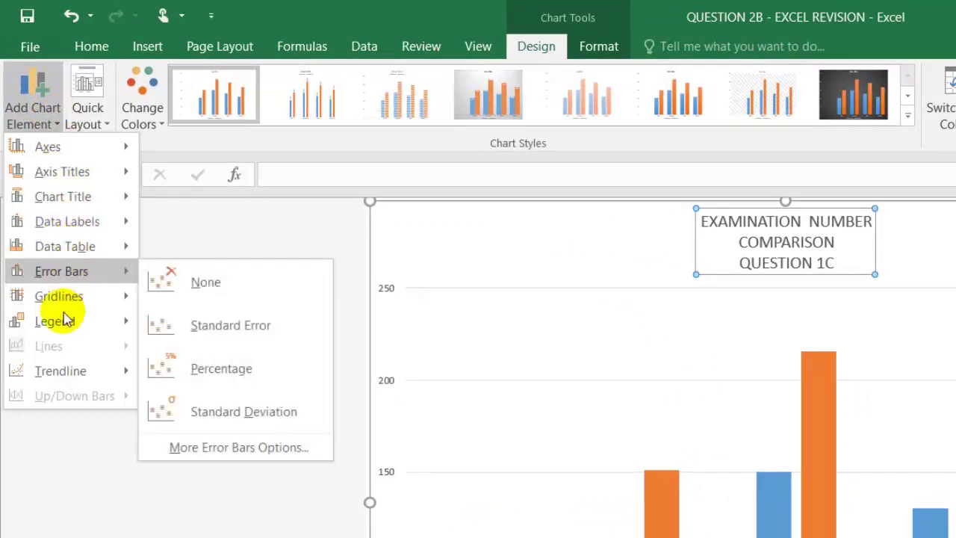
mouse_move(67, 329)
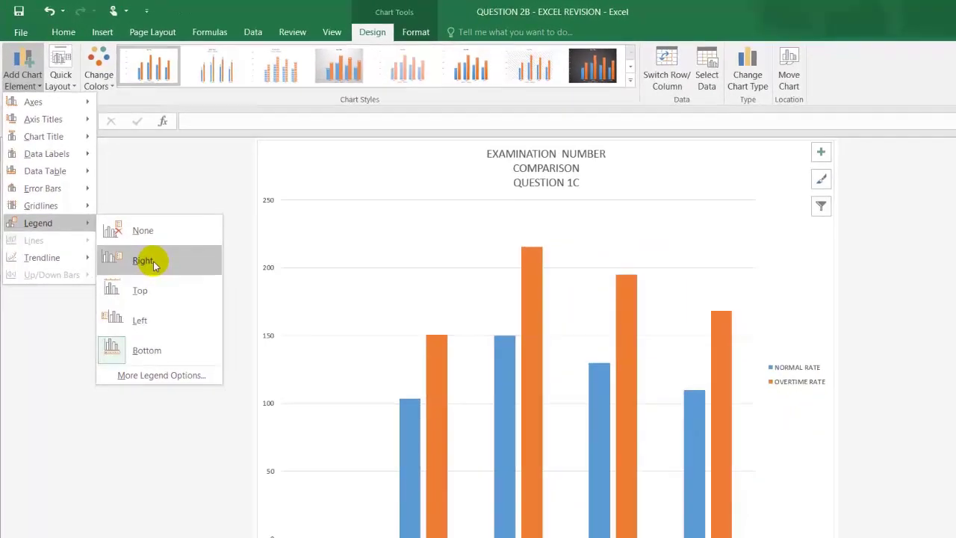
left_click(196, 313)
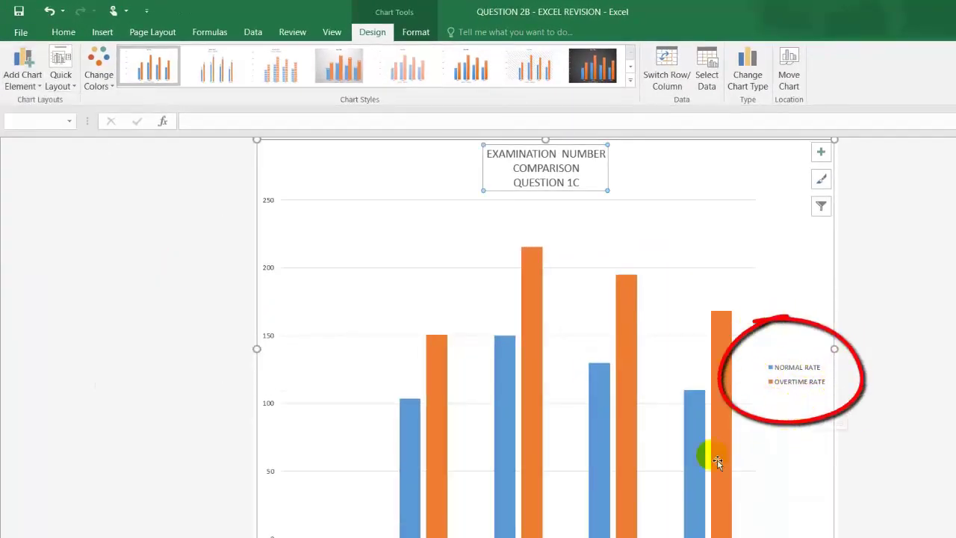
Check the next instruction in Word, then return to the Excel QUESTION 2B column chart.
key("alt+Tab")
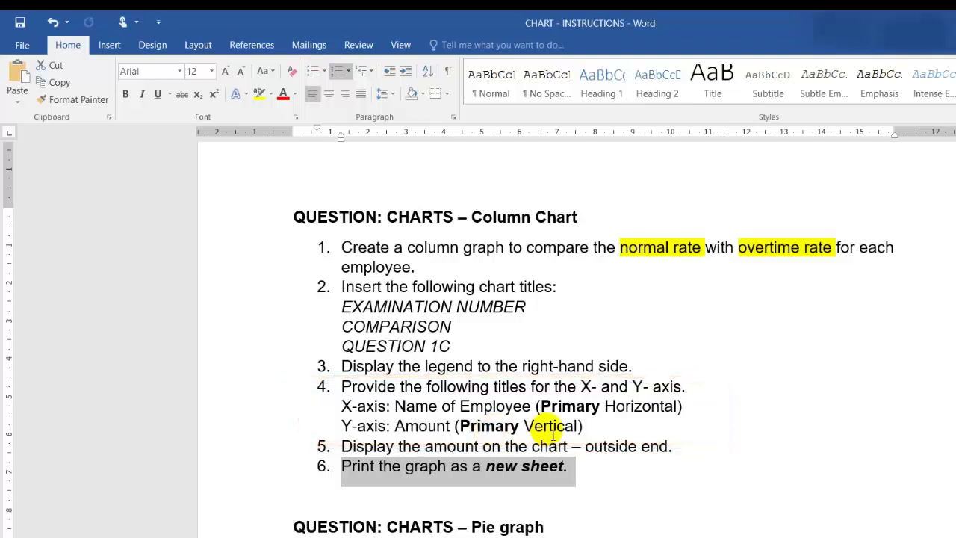
mouse_move(512, 537)
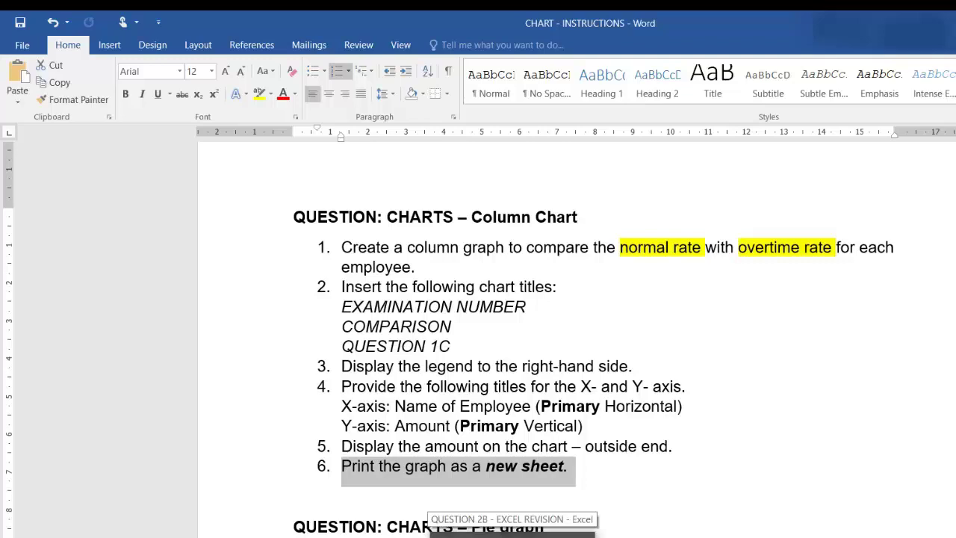
left_click(511, 523)
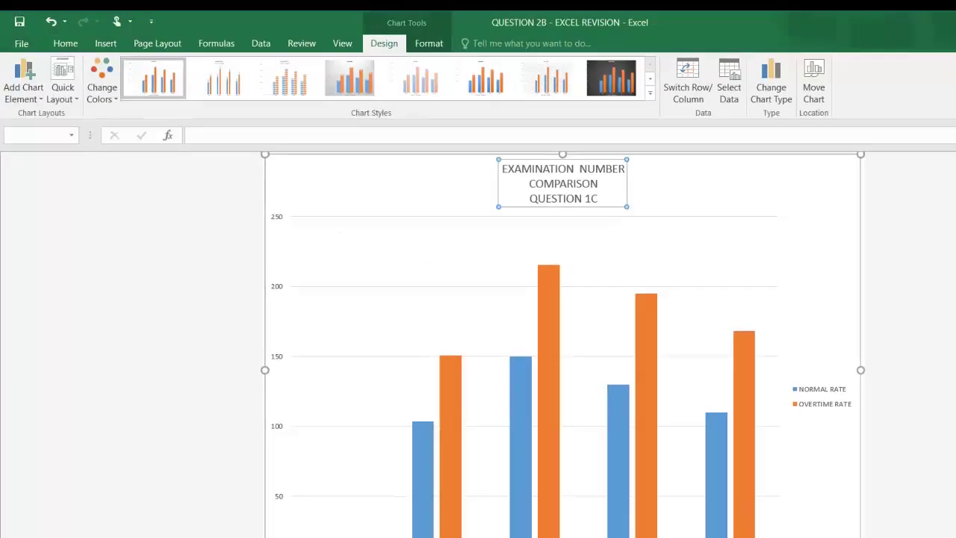
Add a primary horizontal axis title reading NAME OF EMPLOYEES to the column chart.
left_click(27, 86)
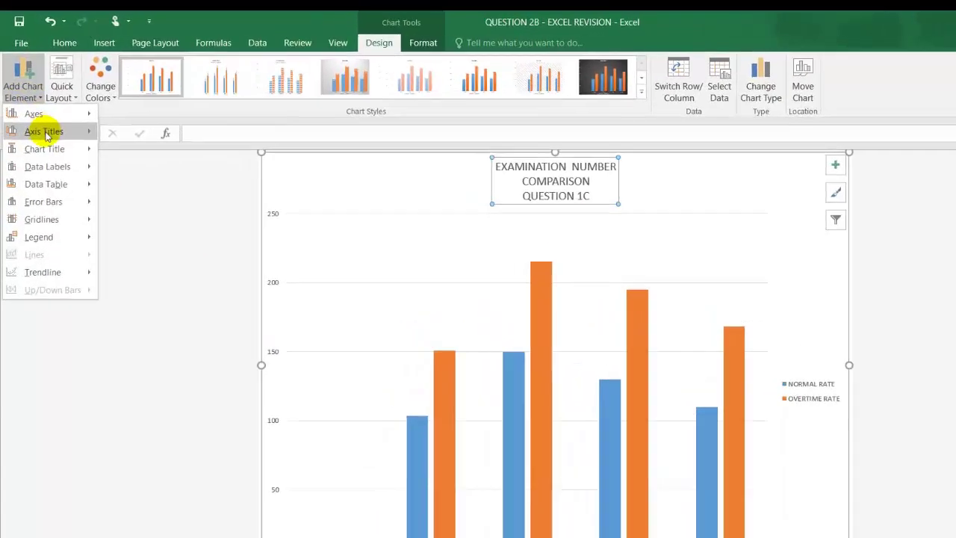
mouse_move(41, 121)
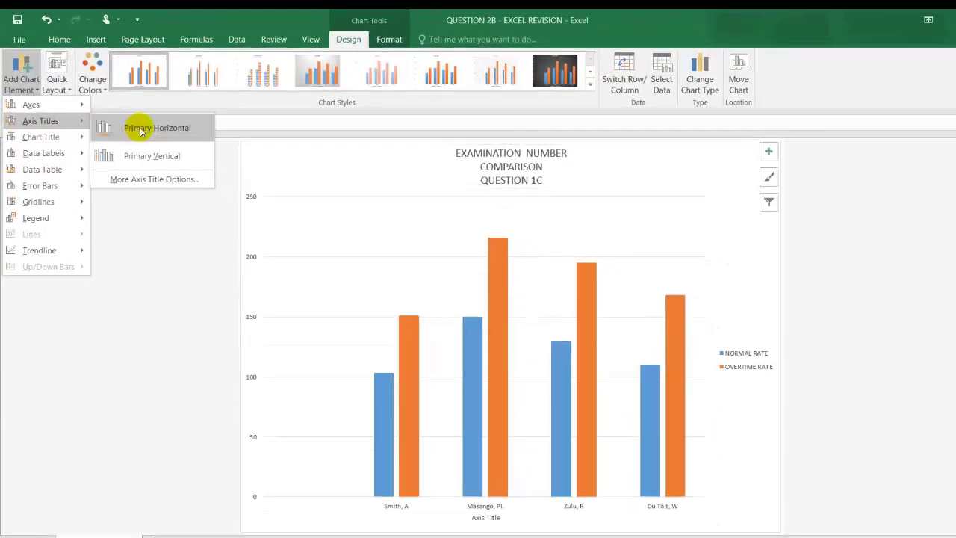
left_click(140, 129)
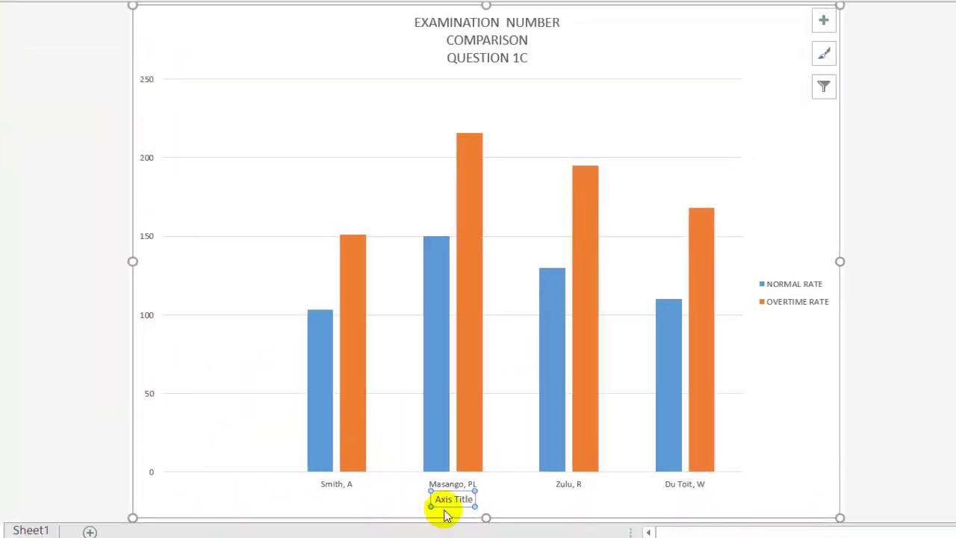
left_click(452, 500)
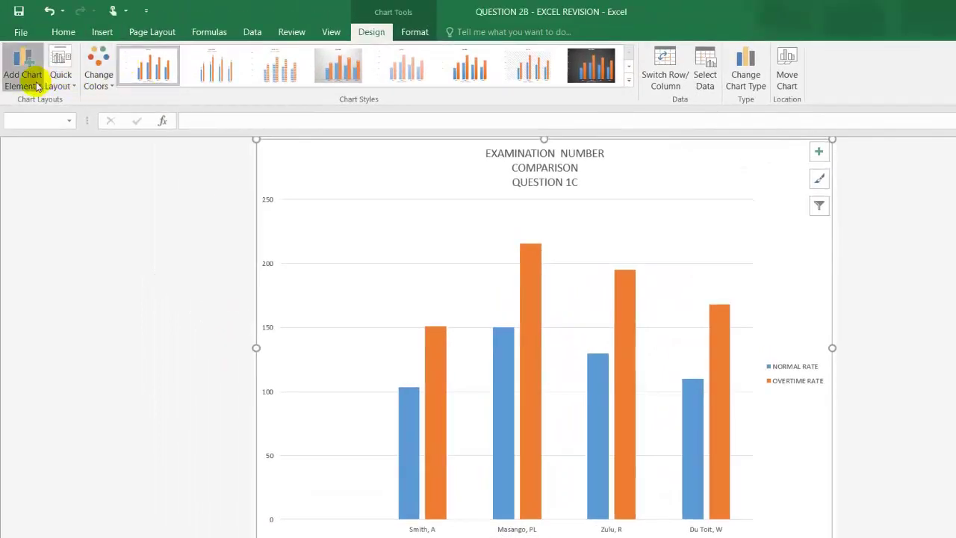
Add a primary vertical axis title reading AMOUNTS beside the value scale.
left_click(36, 86)
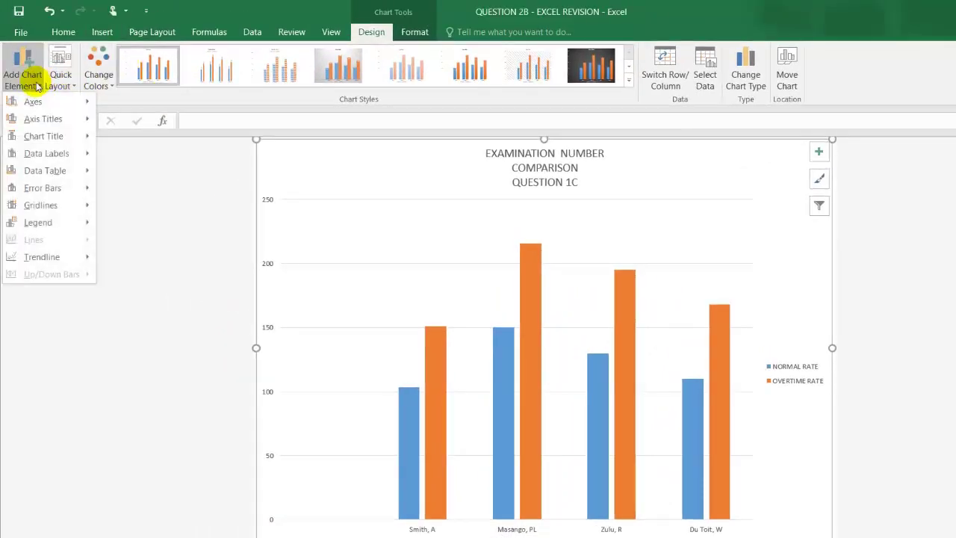
mouse_move(63, 124)
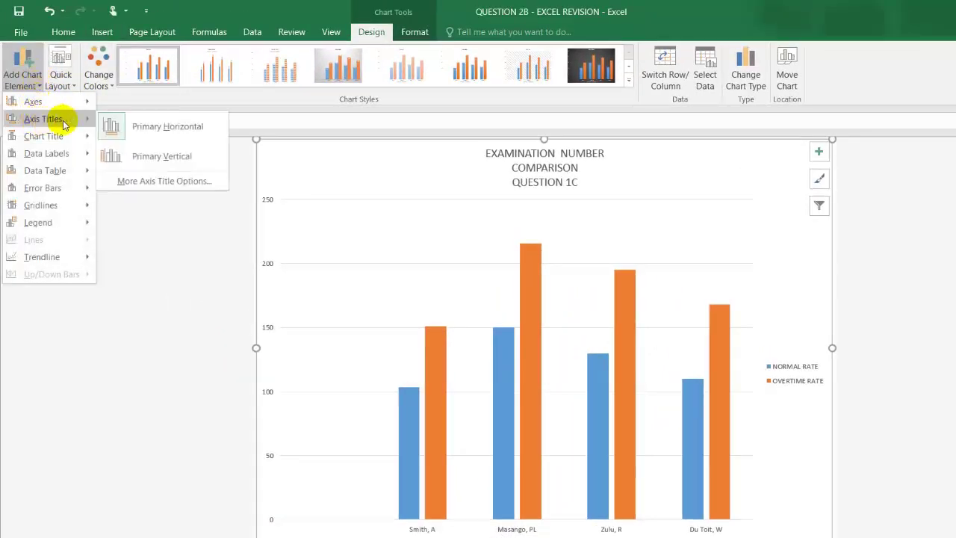
left_click(161, 156)
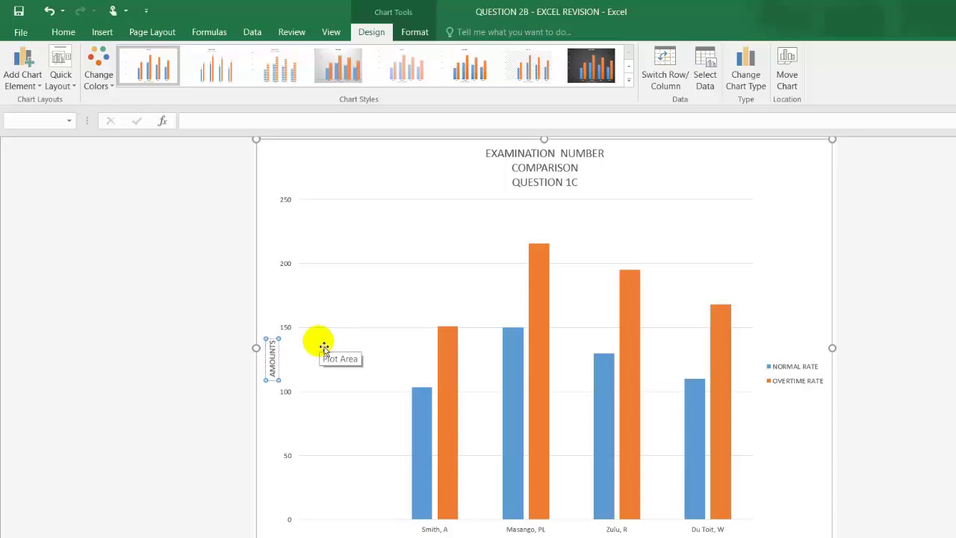
left_click(276, 300)
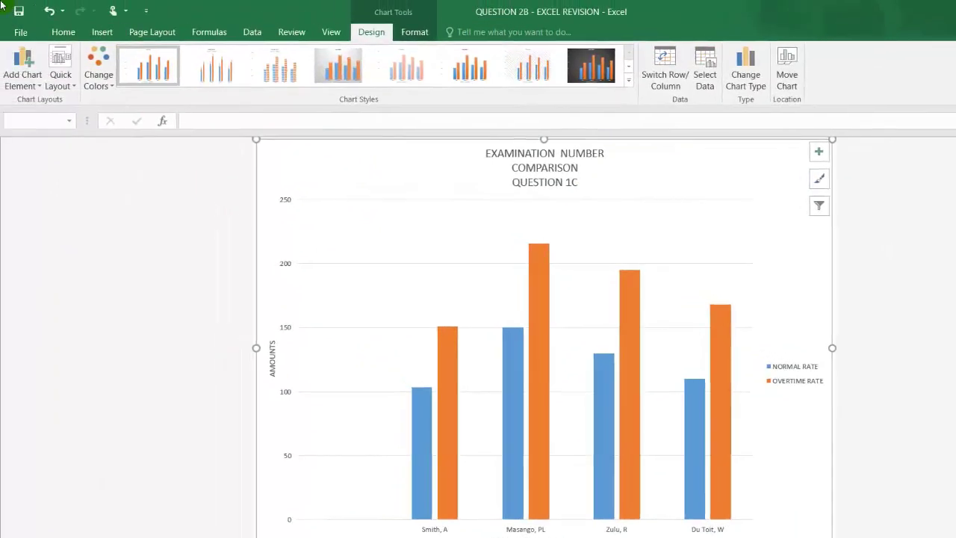
Add Outside End data labels showing each bar's rand amount.
left_click(38, 87)
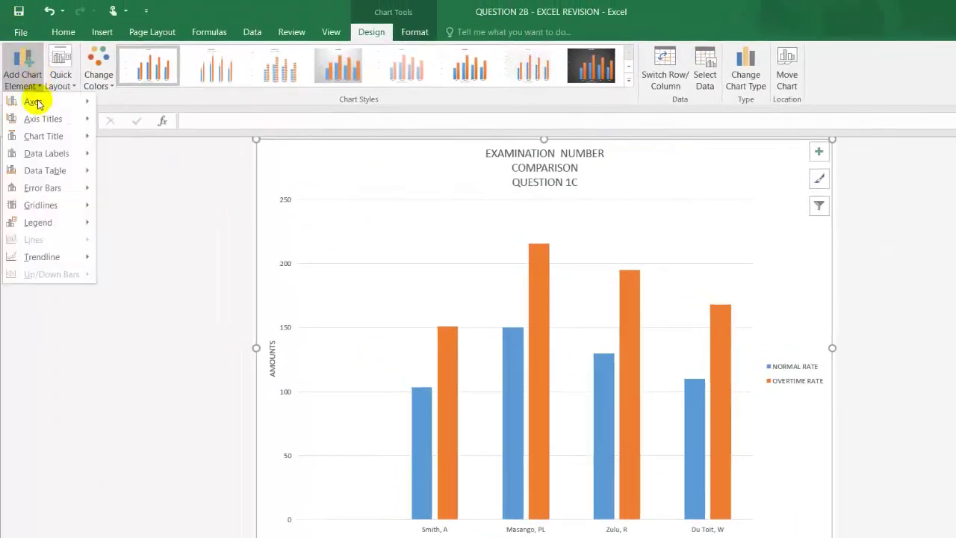
mouse_move(45, 155)
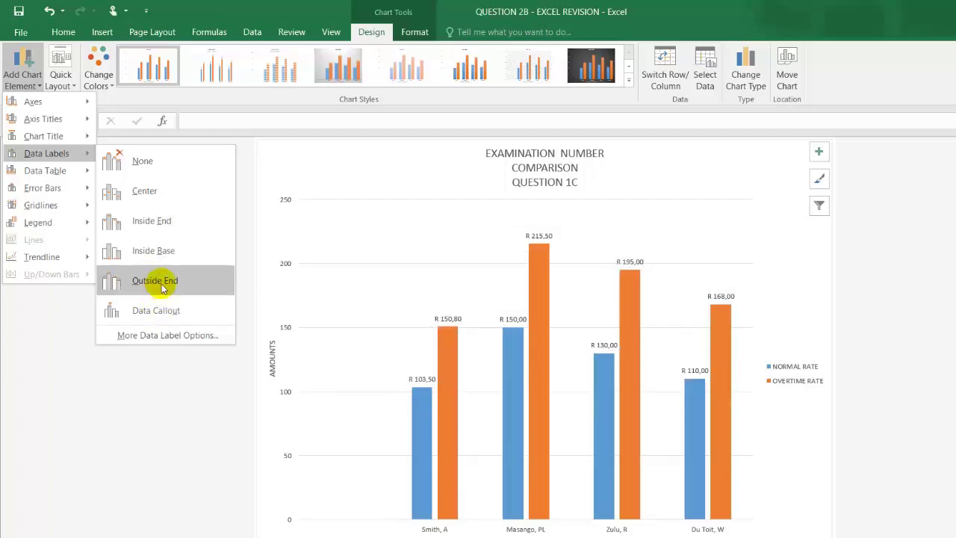
left_click(162, 287)
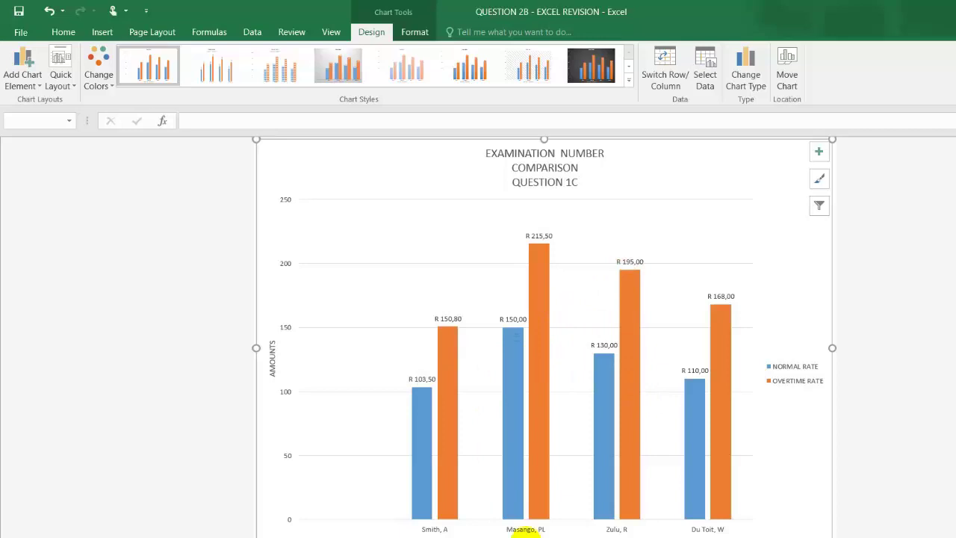
Read step 6 in the Word instructions and return to the Excel column chart.
key("alt+Tab")
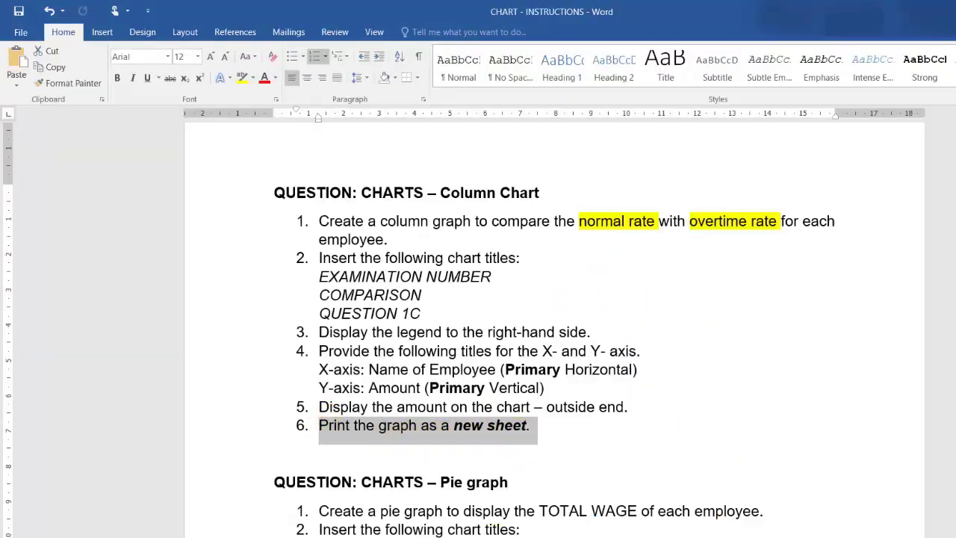
key("alt+Tab")
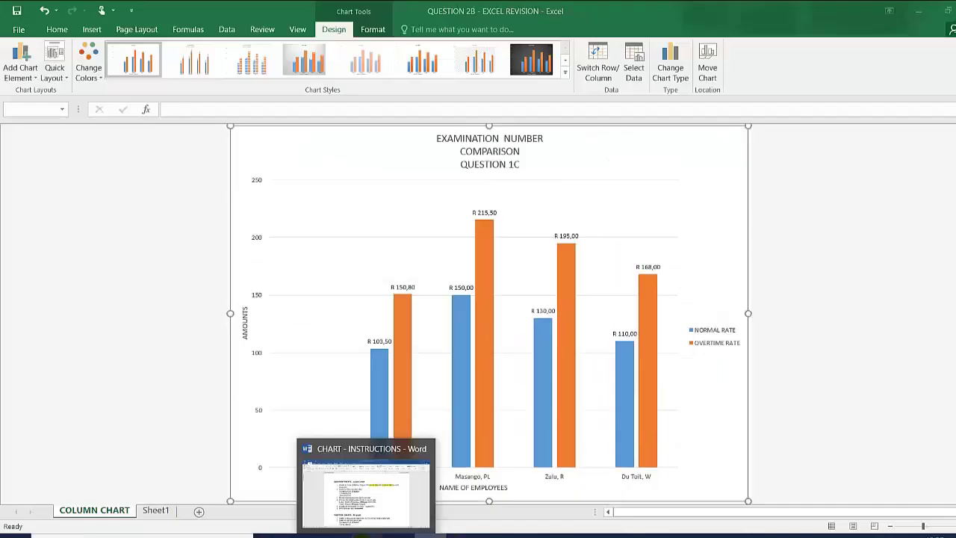
Scroll the Word instructions down to the pie graph question on TOTAL WAGE.
left_click(381, 489)
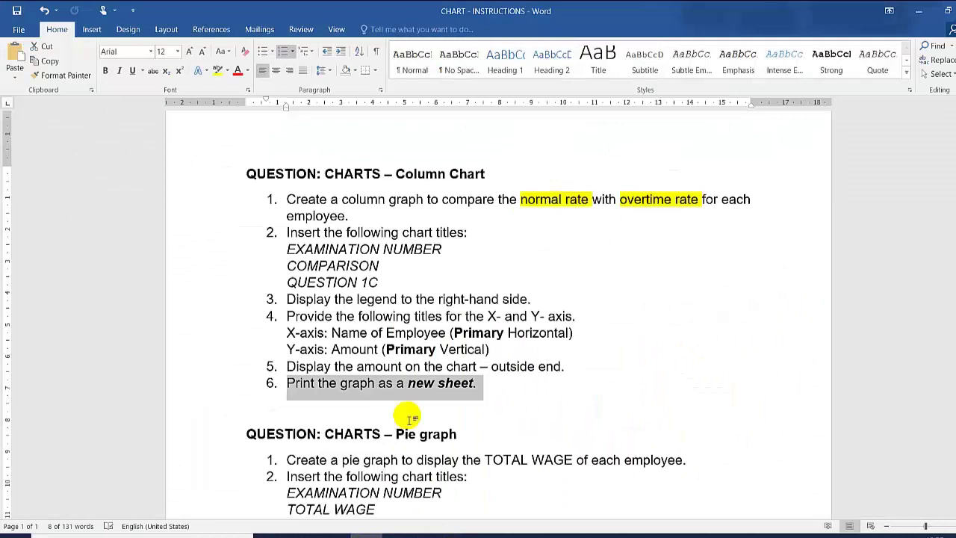
scroll(409, 416, "down", 3)
scroll(409, 416, "down", 2)
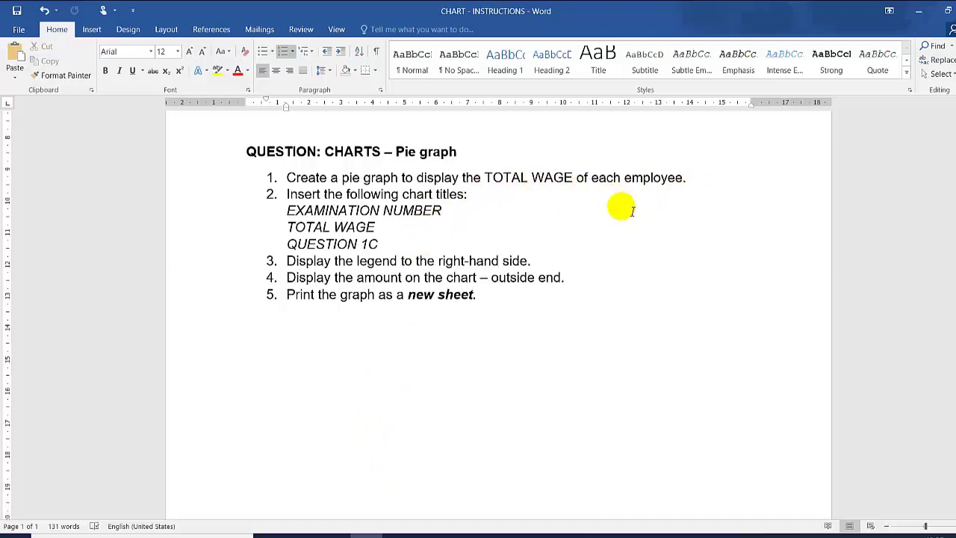
On Sheet1, select employee names A5:A11 together with TOTAL WAGE values H5:H11.
left_click(431, 535)
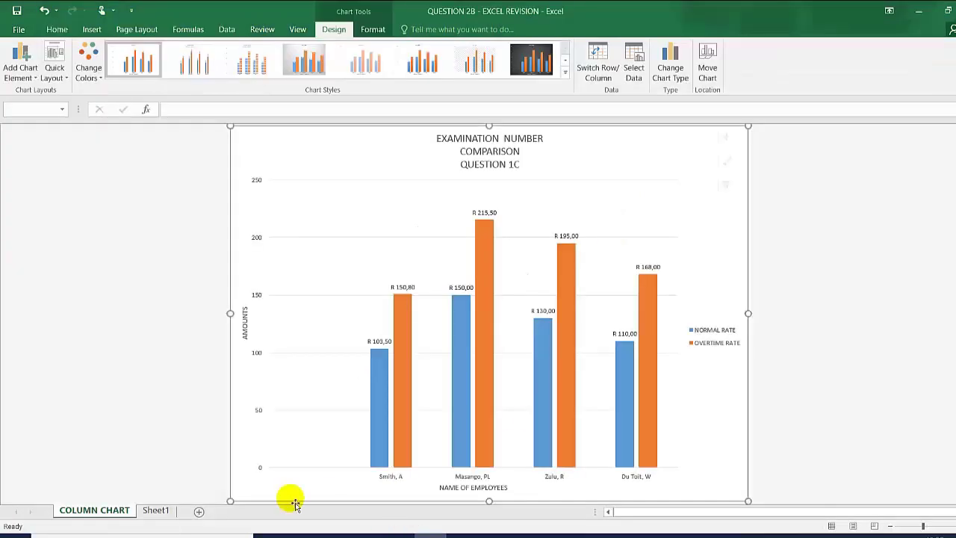
left_click(158, 512)
left_click(277, 403)
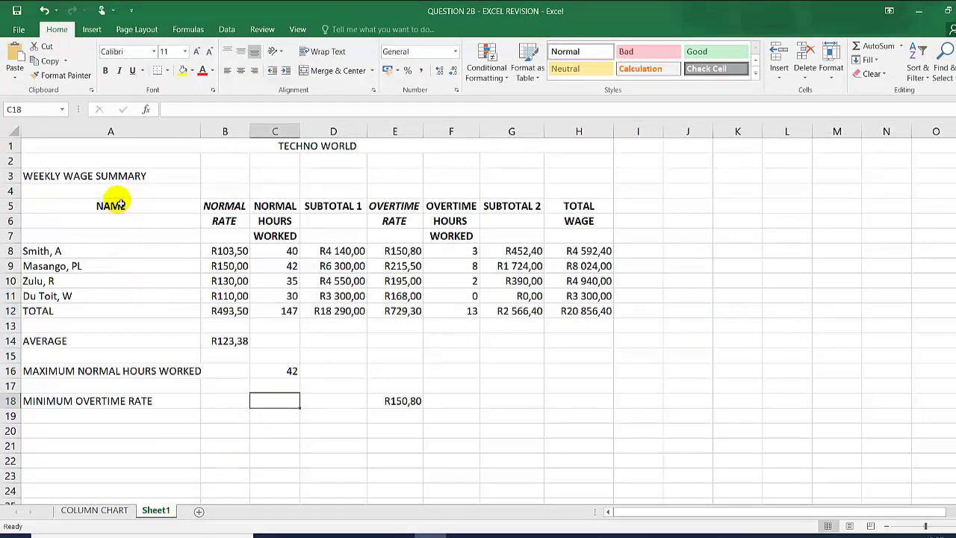
left_click_drag(110, 205, 108, 300)
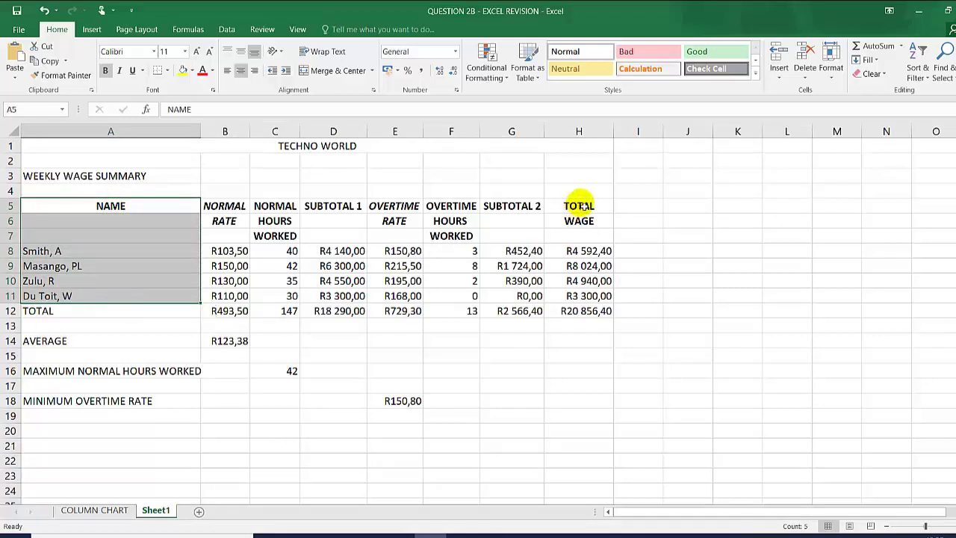
left_click_drag(580, 206, 609, 296, "ctrl")
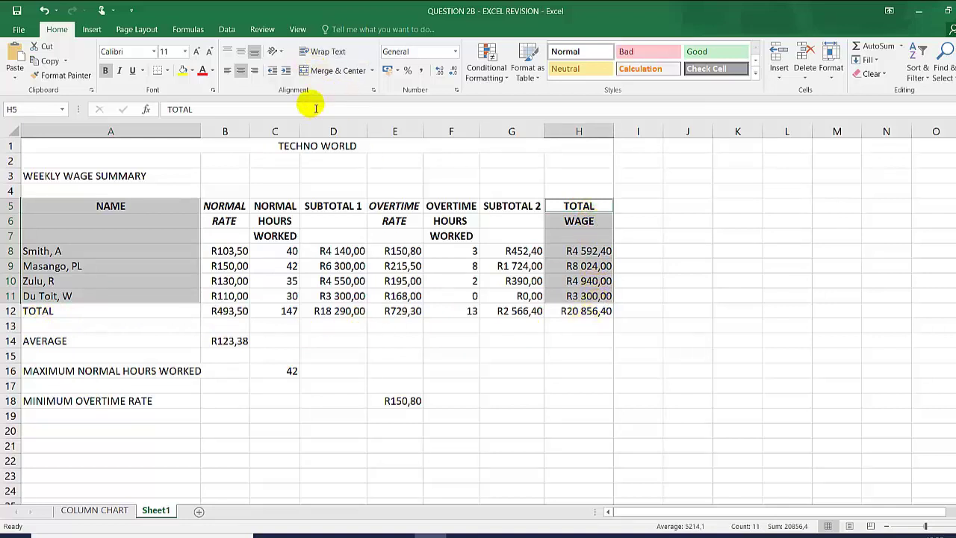
left_click(92, 30)
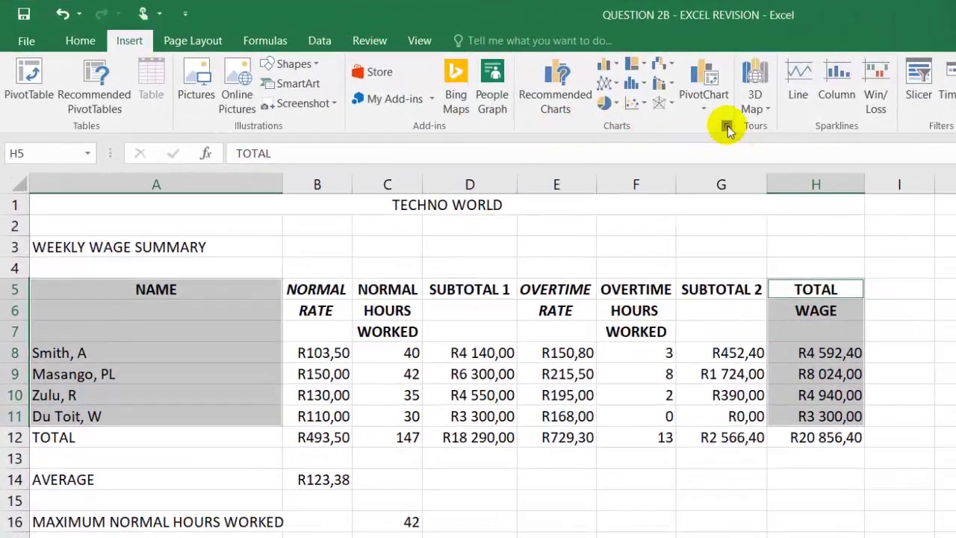
Insert a 3-D Pie chart of the selected TOTAL WAGE figures.
left_click(727, 126)
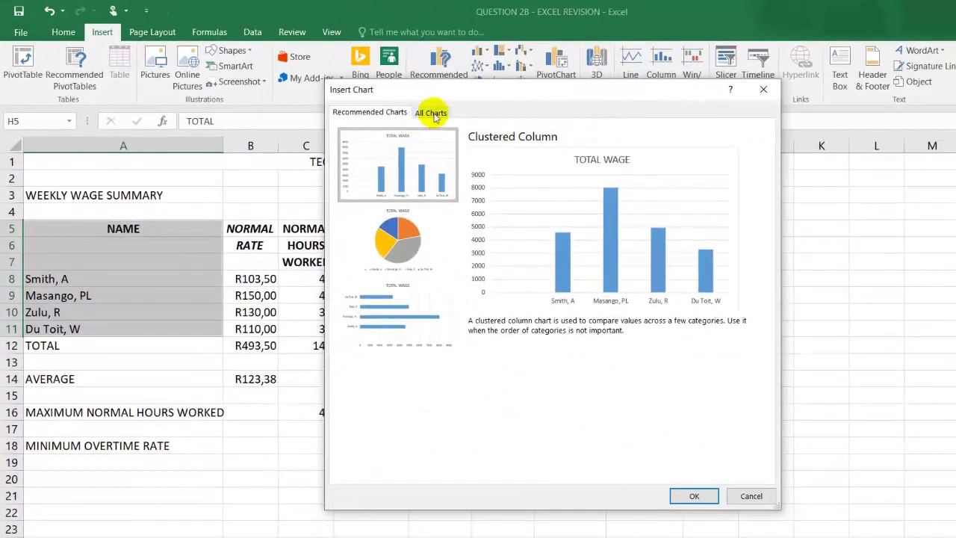
left_click(432, 113)
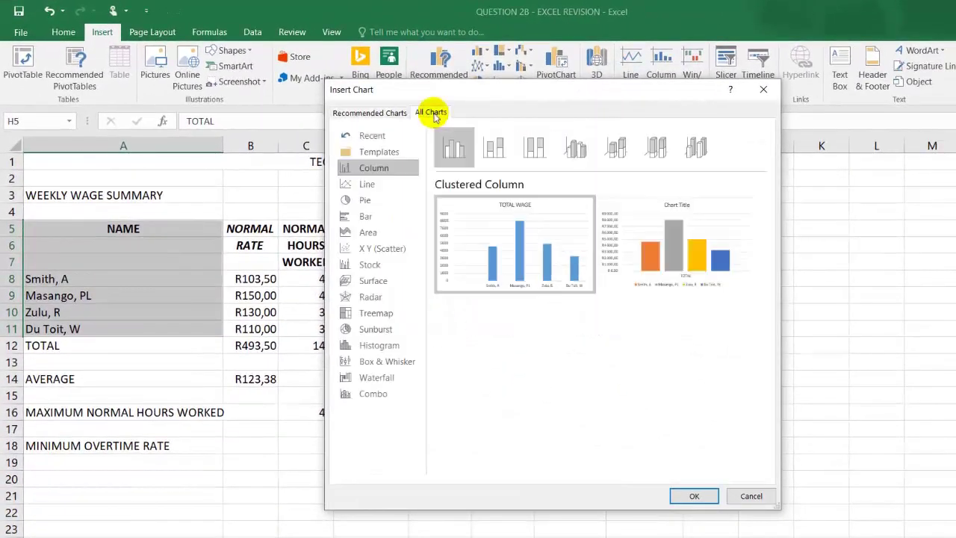
left_click(368, 204)
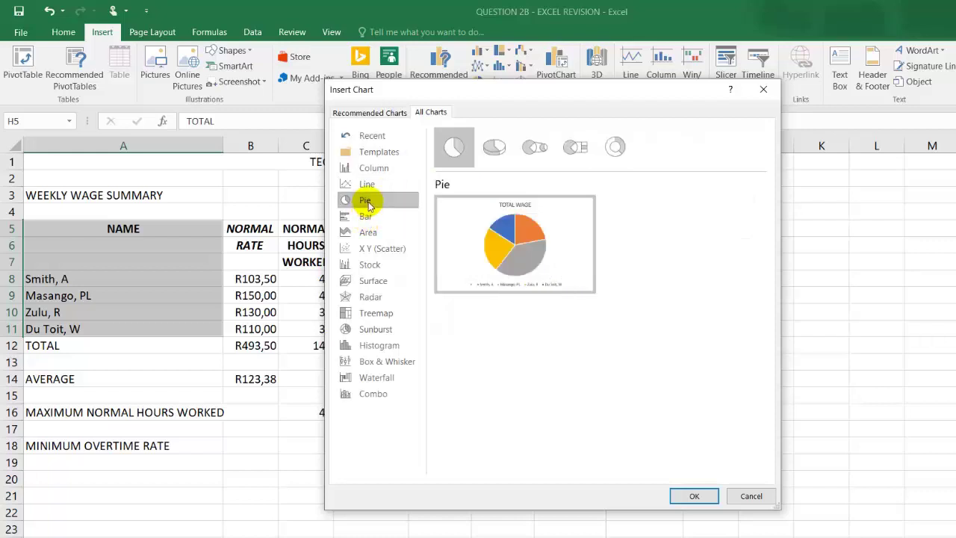
left_click(488, 149)
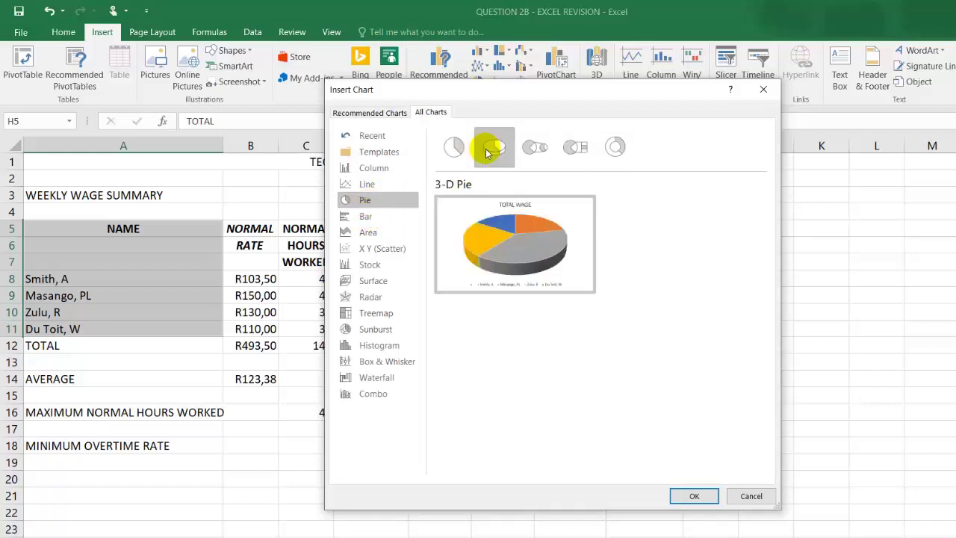
left_click(691, 497)
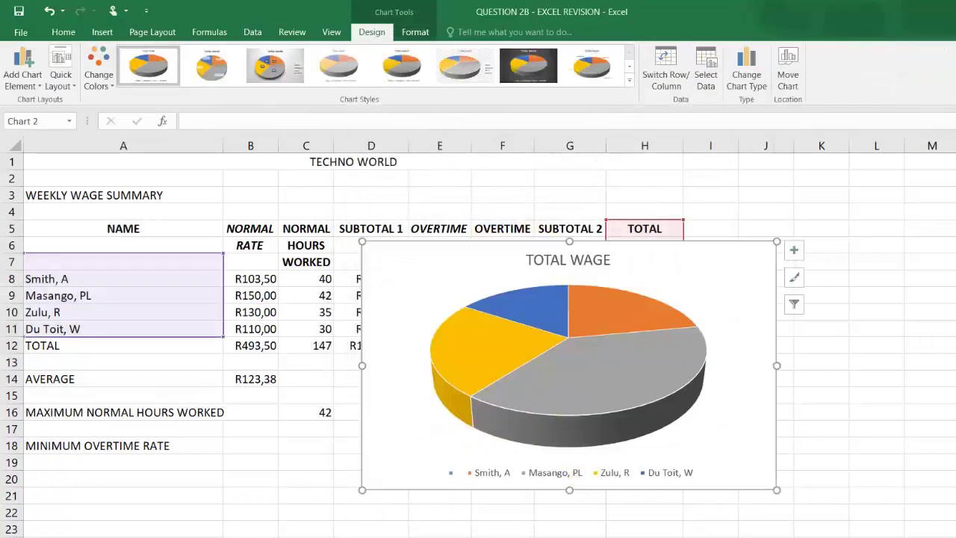
Check the pie graph instructions in Word, then return to the Excel pie chart.
key("alt+Tab")
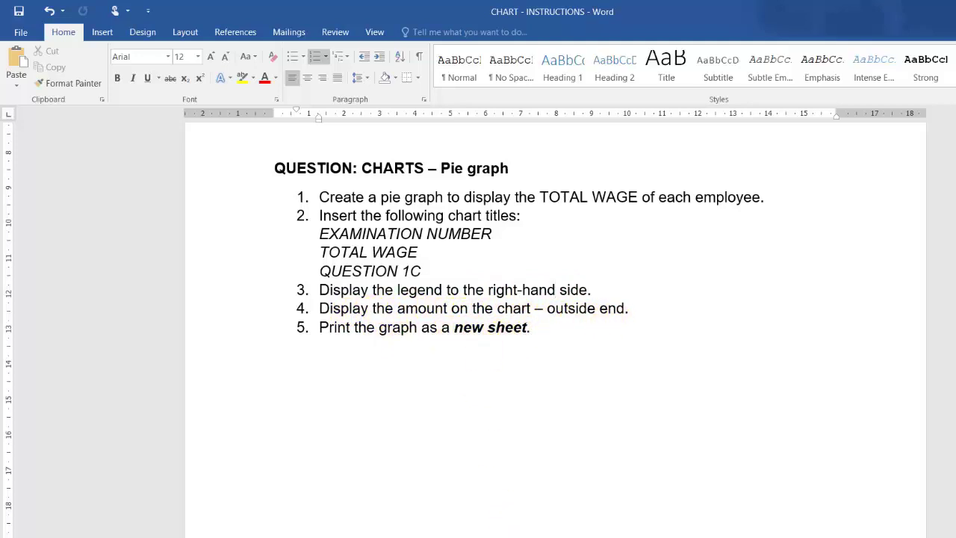
key("alt+Tab")
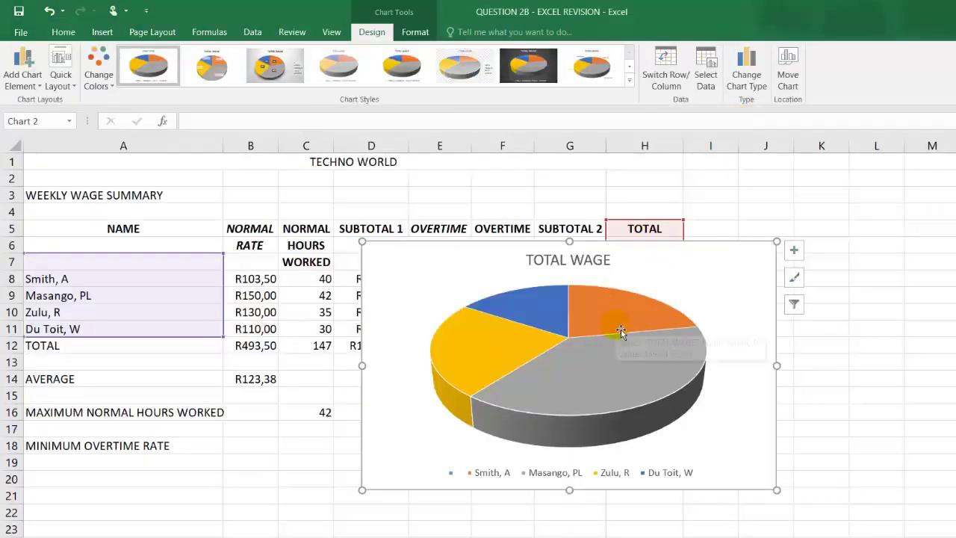
Move the pie chart to a new sheet named PIE CHART.
left_click(789, 71)
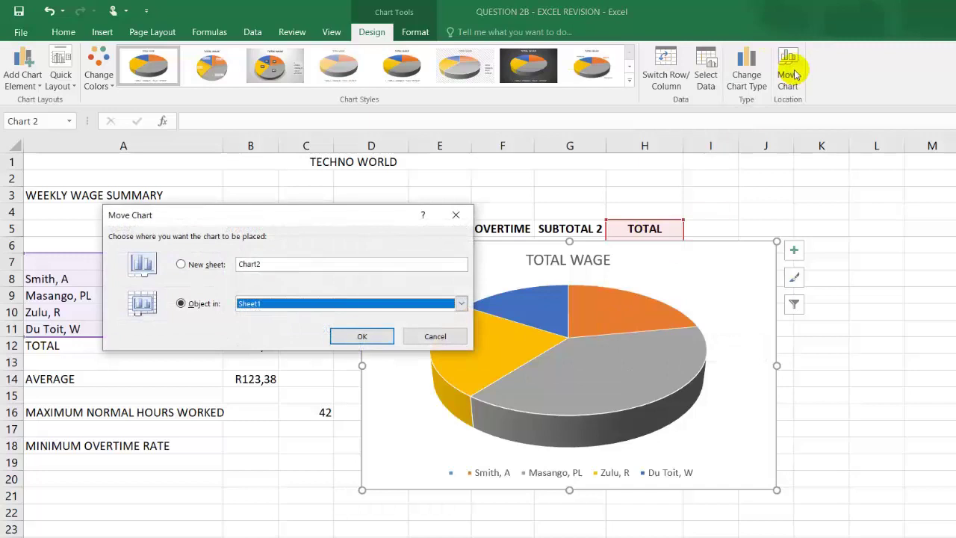
left_click(181, 265)
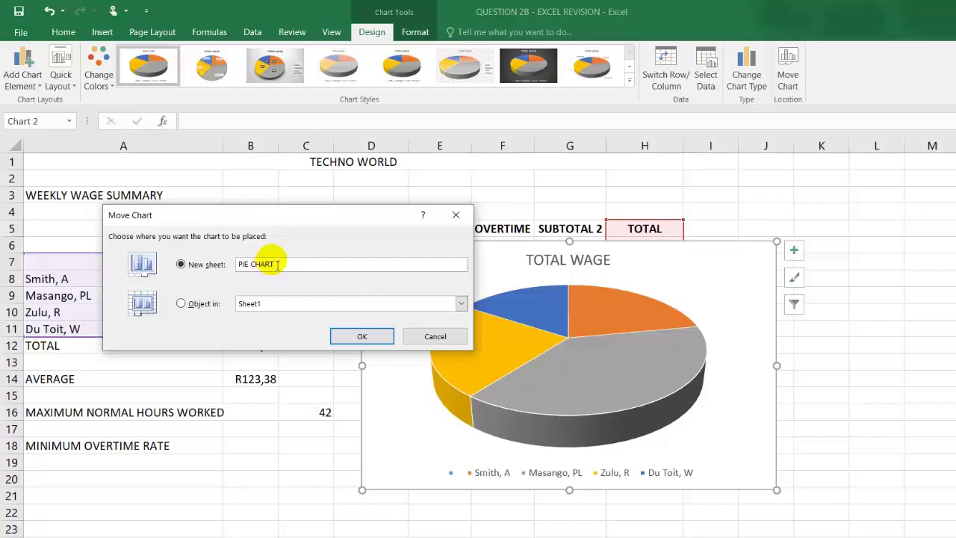
type("PIE CHART")
left_click(362, 337)
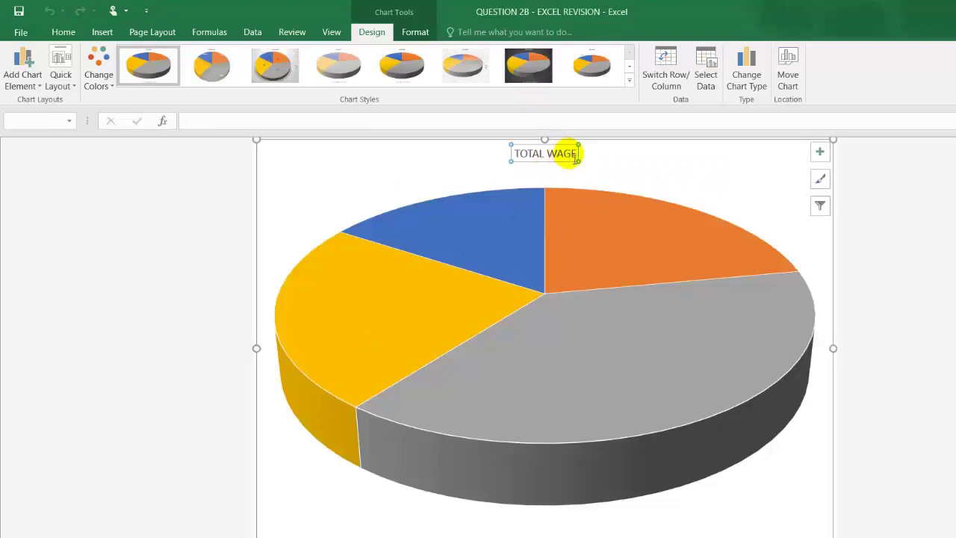
Replace the old TOTAL WAGE chart title with stacked lines, entering NUMBER and TOTAL WAGE.
left_click_drag(578, 154, 515, 154)
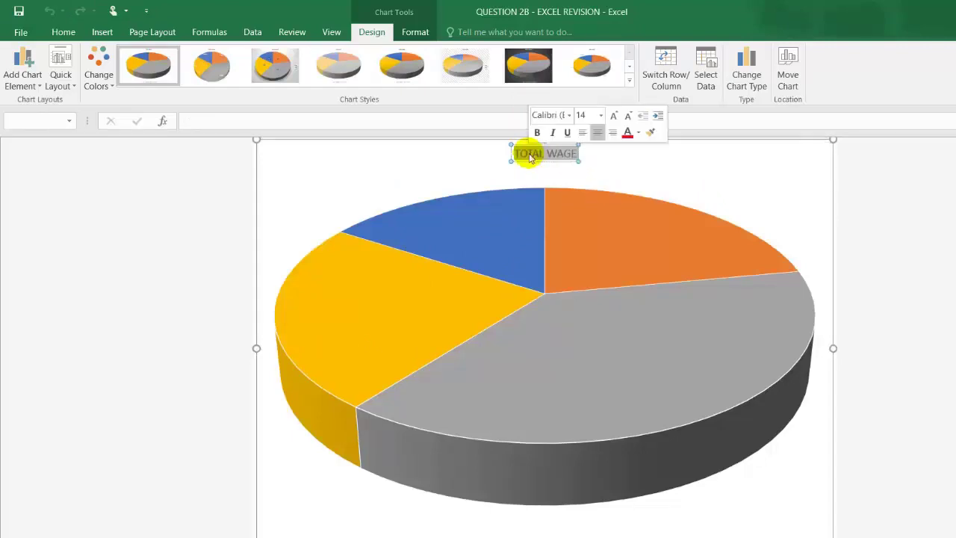
key("Delete")
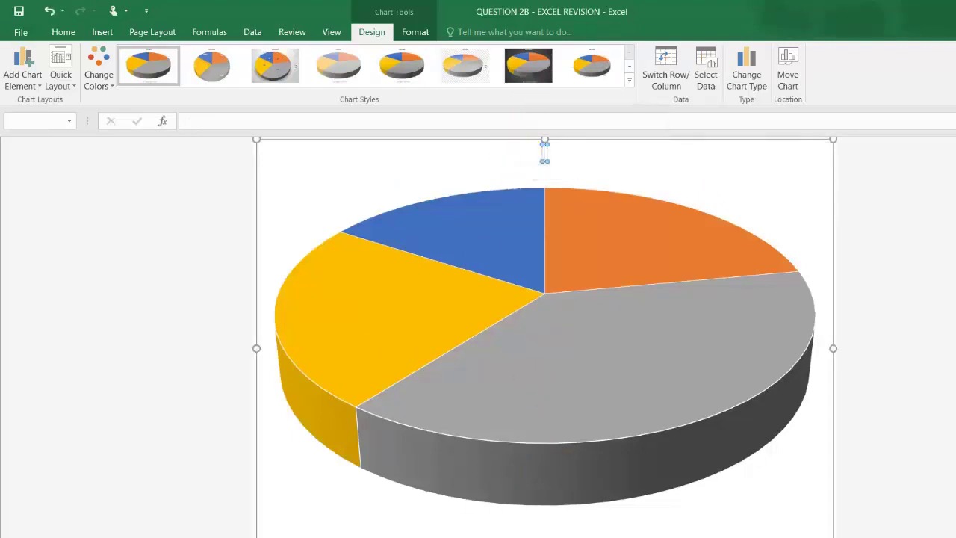
key("alt+Tab")
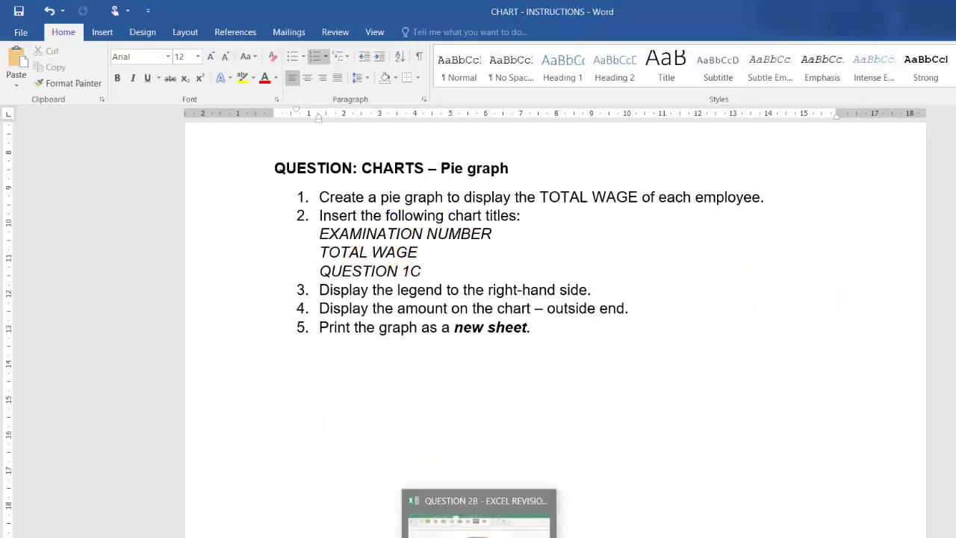
left_click(479, 523)
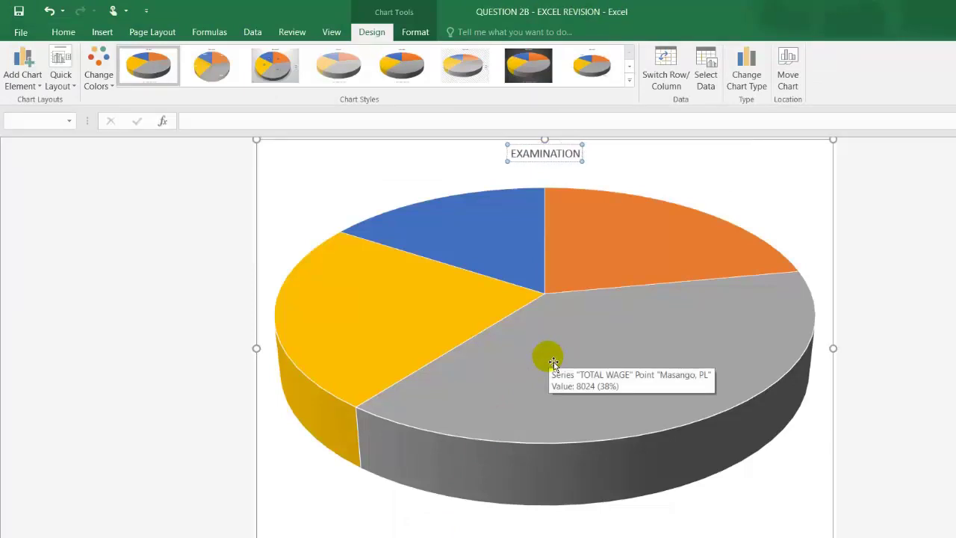
type("NUMBER")
key("Return")
type("TOTAL WAGE")
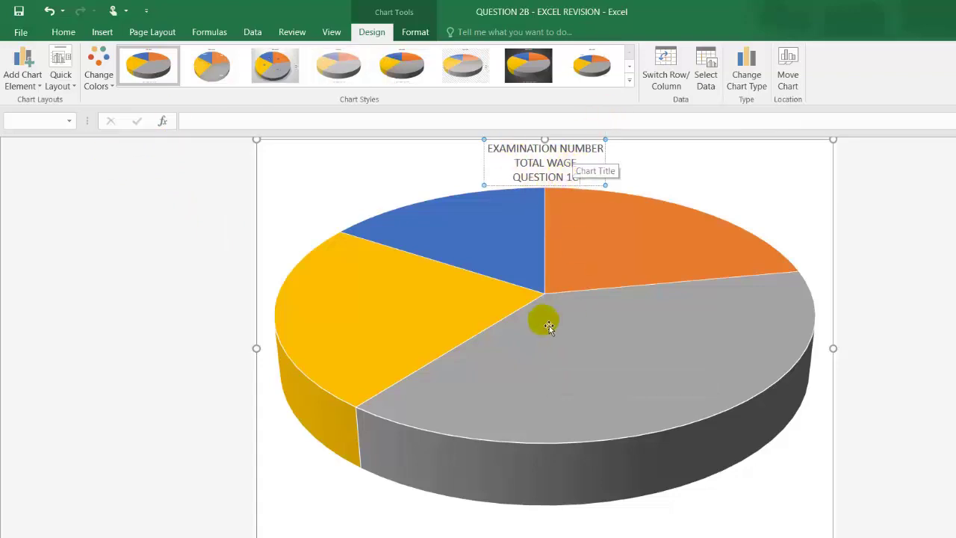
key("alt+Tab")
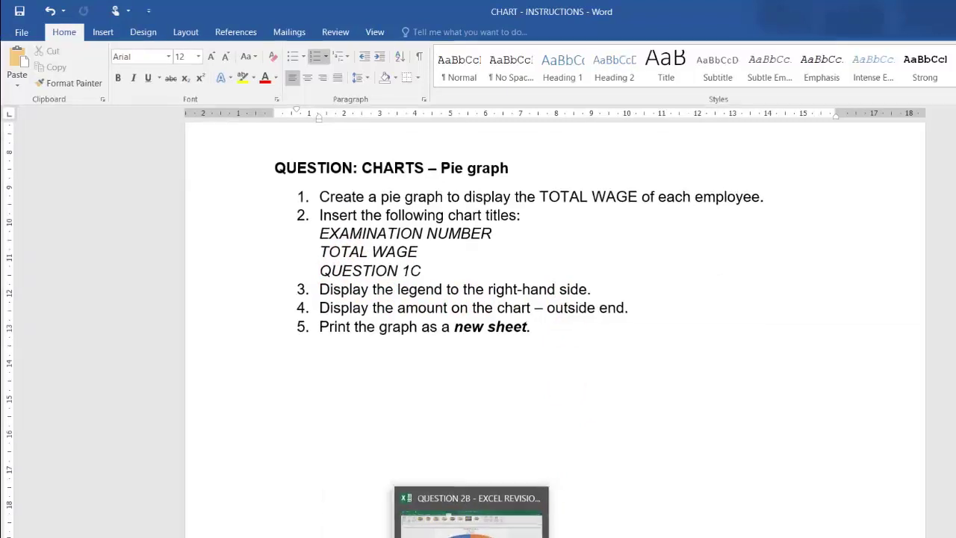
Finish the pie chart title and place the legend on the right.
left_click(448, 523)
left_click(409, 489)
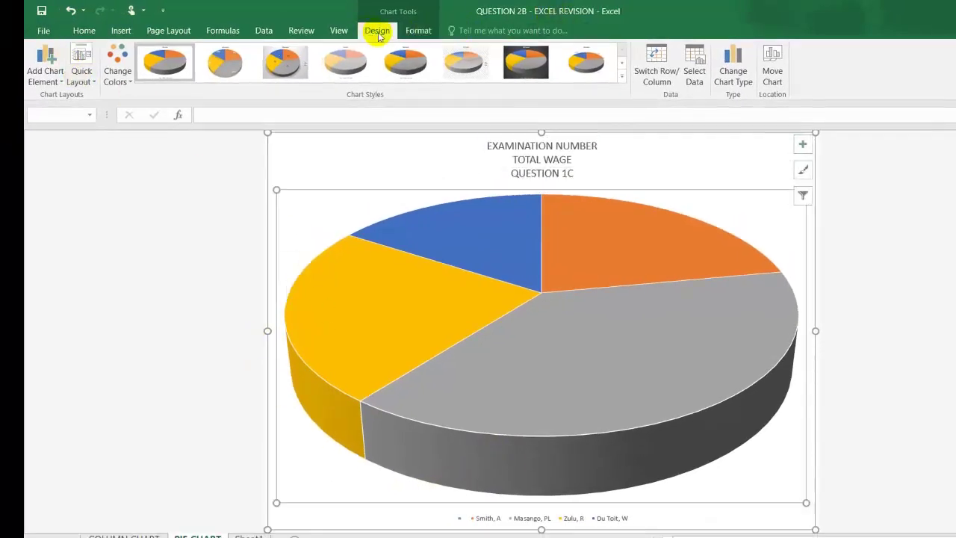
left_click(46, 77)
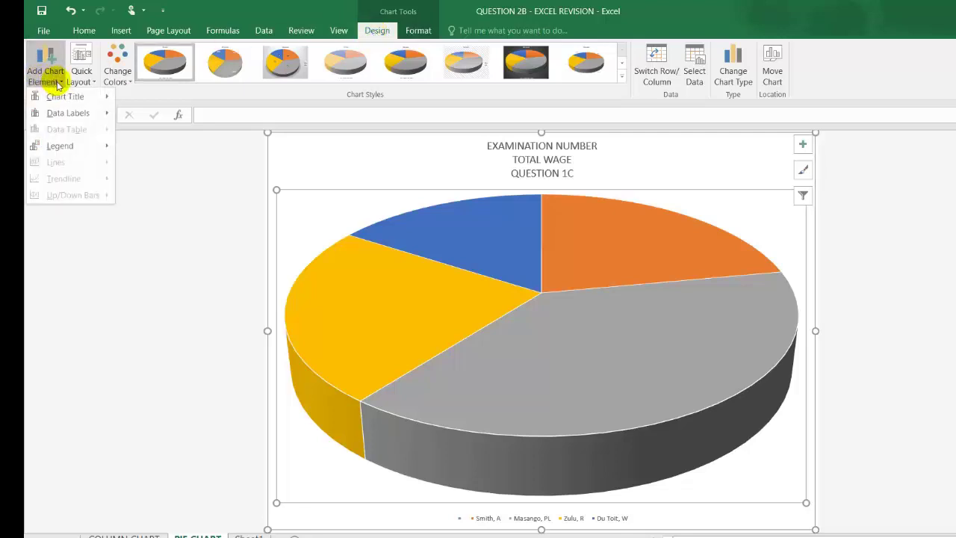
mouse_move(59, 146)
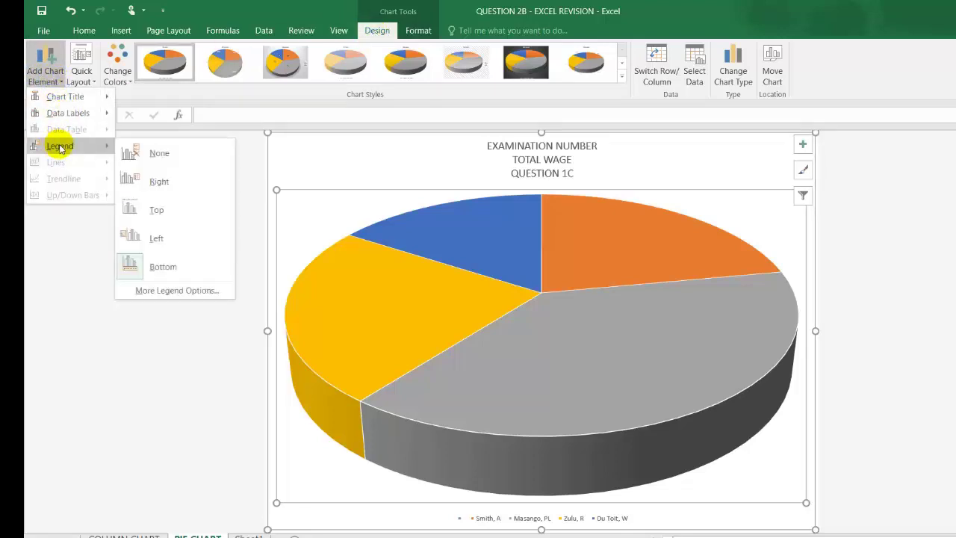
left_click(170, 182)
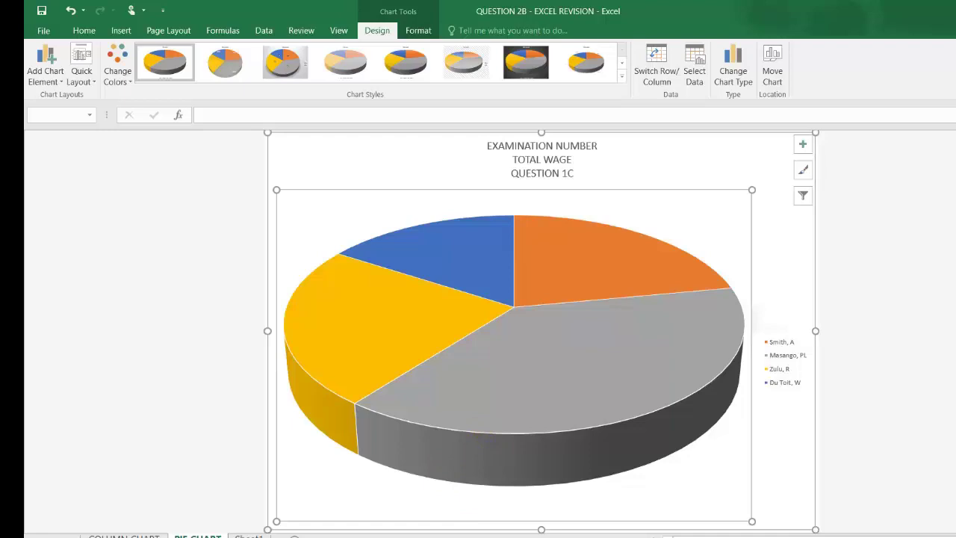
left_click(494, 537)
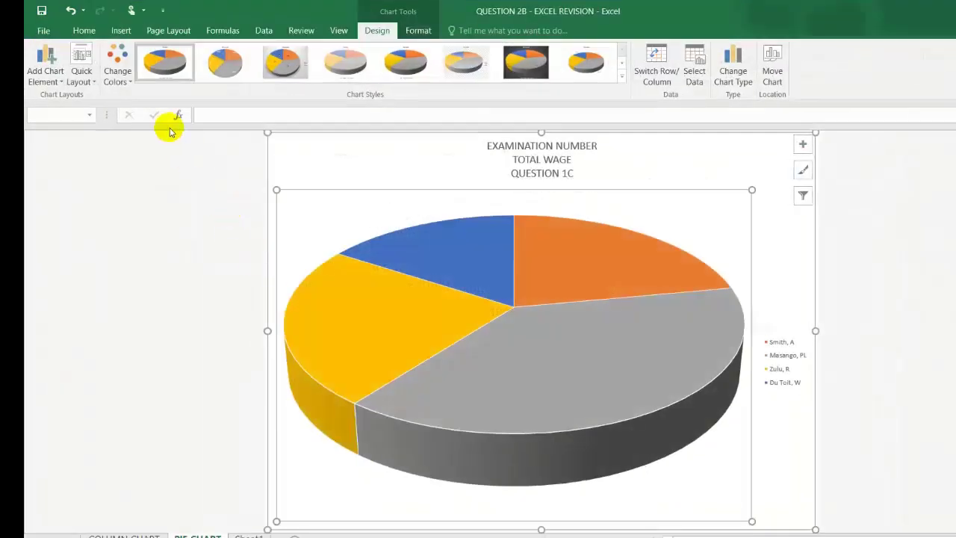
Add Outside End data labels showing wage amounts like R8 024,00 on each slice.
left_click(45, 74)
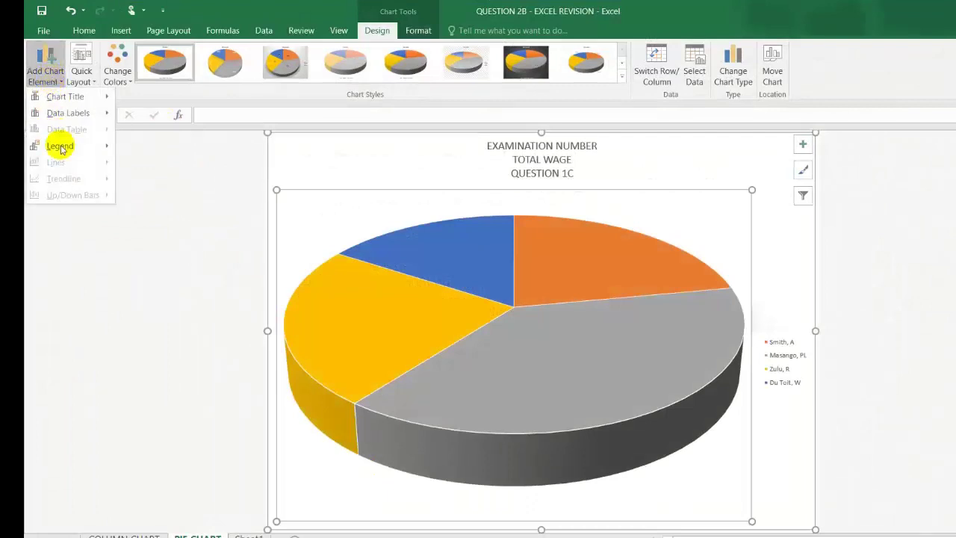
mouse_move(65, 115)
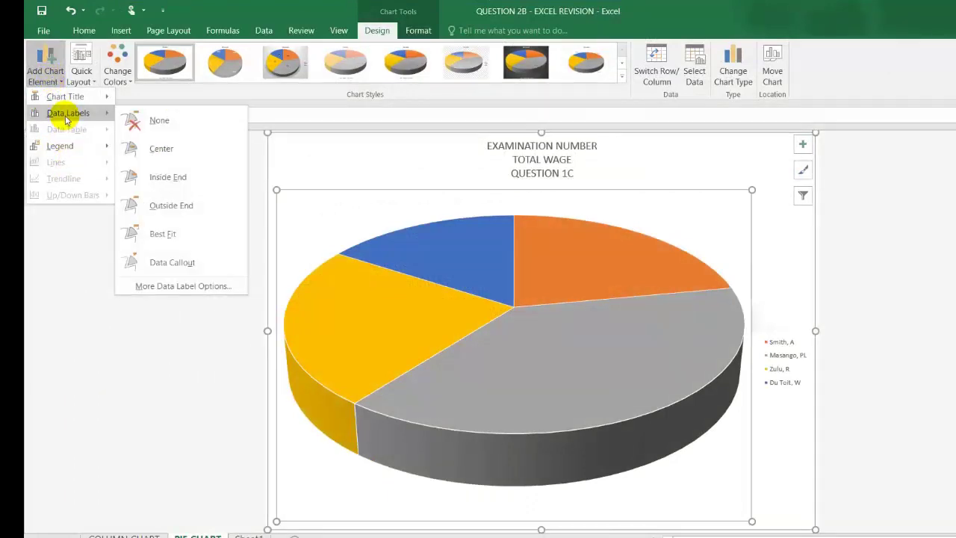
left_click(172, 207)
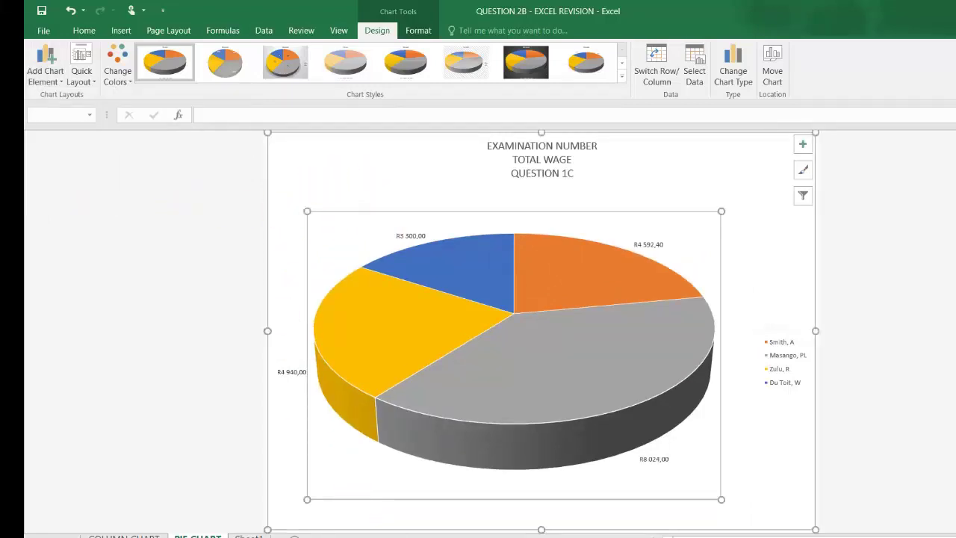
left_click(406, 533)
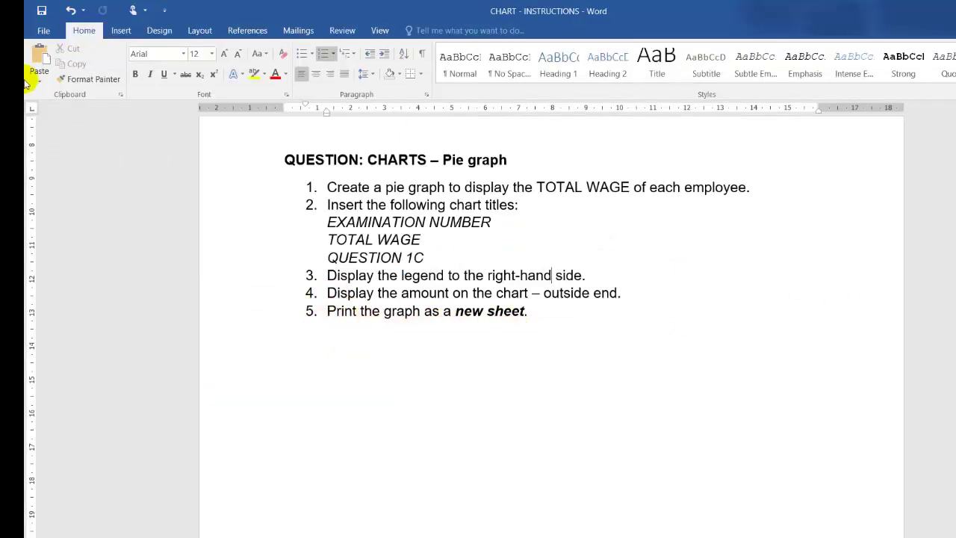
Check the labelled pie chart's landscape Letter print preview, then go back to the PIE CHART sheet.
left_click(36, 29)
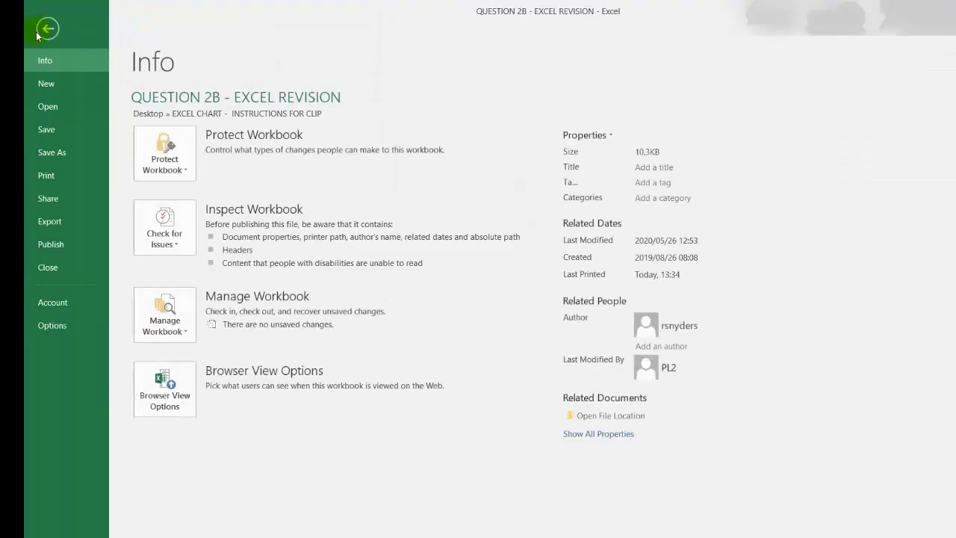
left_click(53, 179)
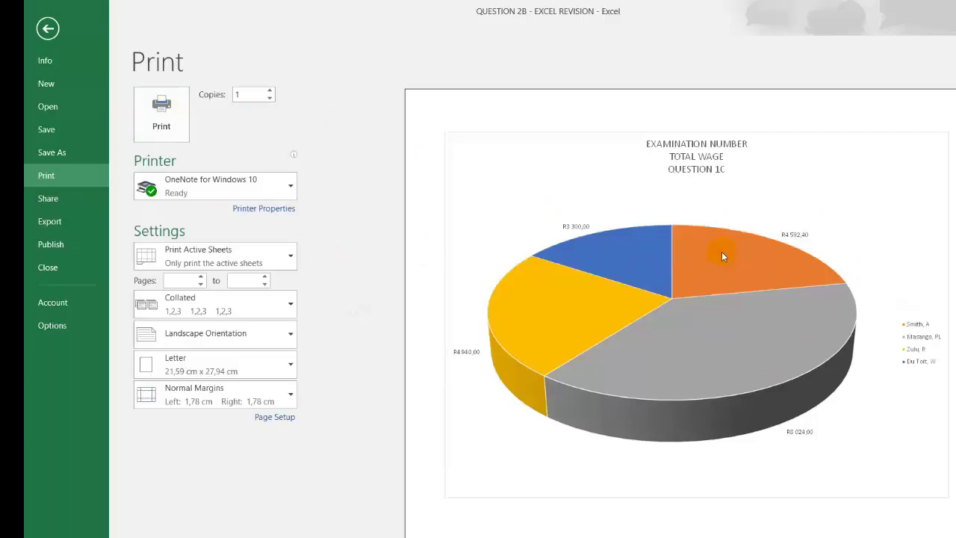
key("Escape")
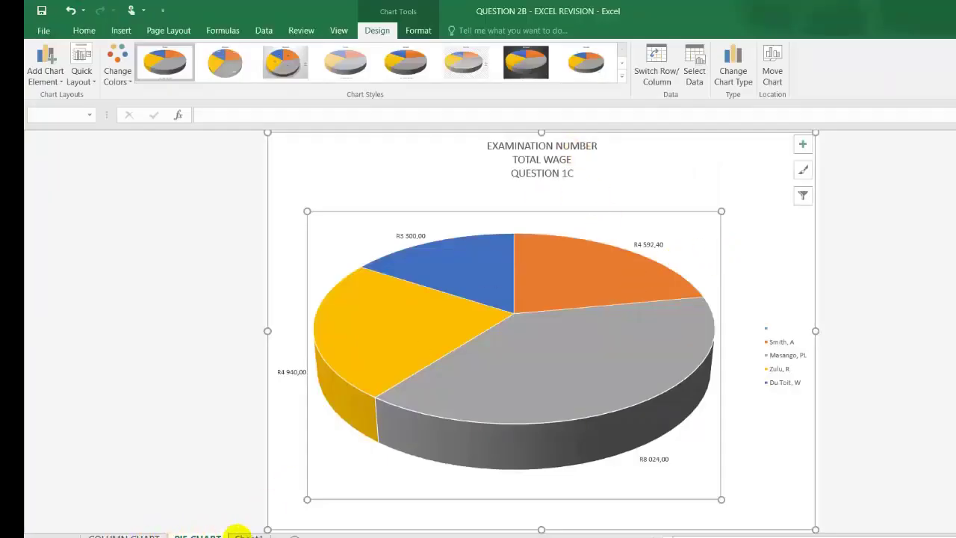
Go to the COLUMN CHART sheet and show the Chart Tools Format ribbon.
left_click(124, 535)
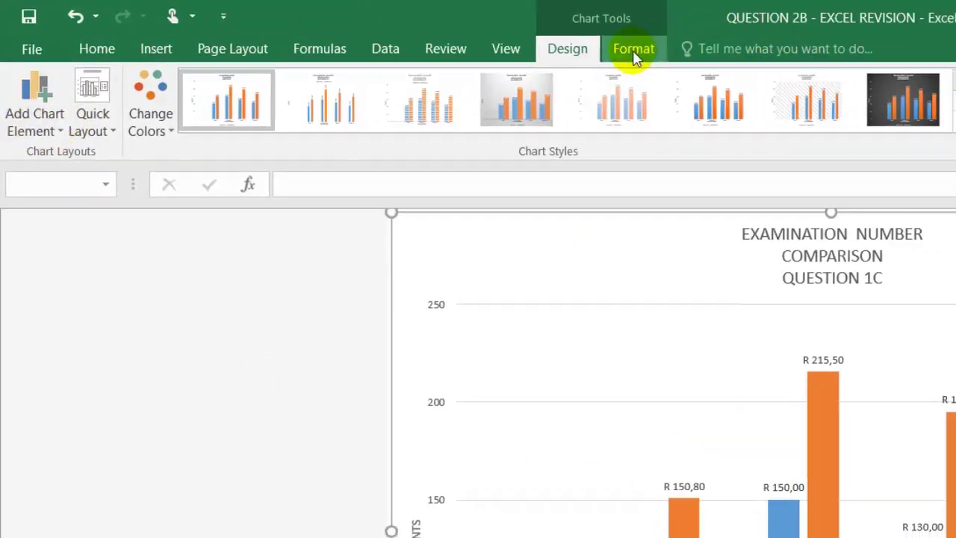
left_click(633, 50)
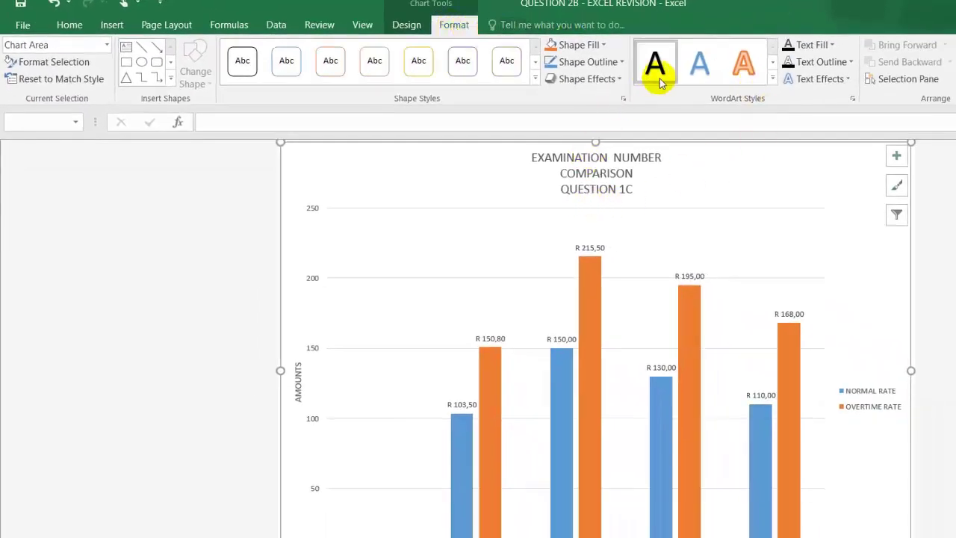